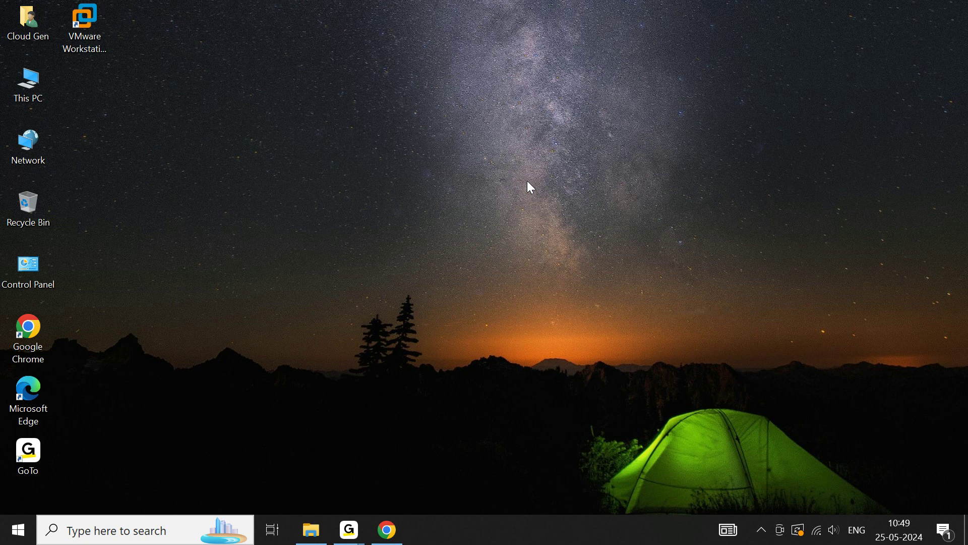
Open the Dev Soft folder on Local Disk (D:) and scroll through its files
{"action": "double_click", "coordinate": [28, 79]}
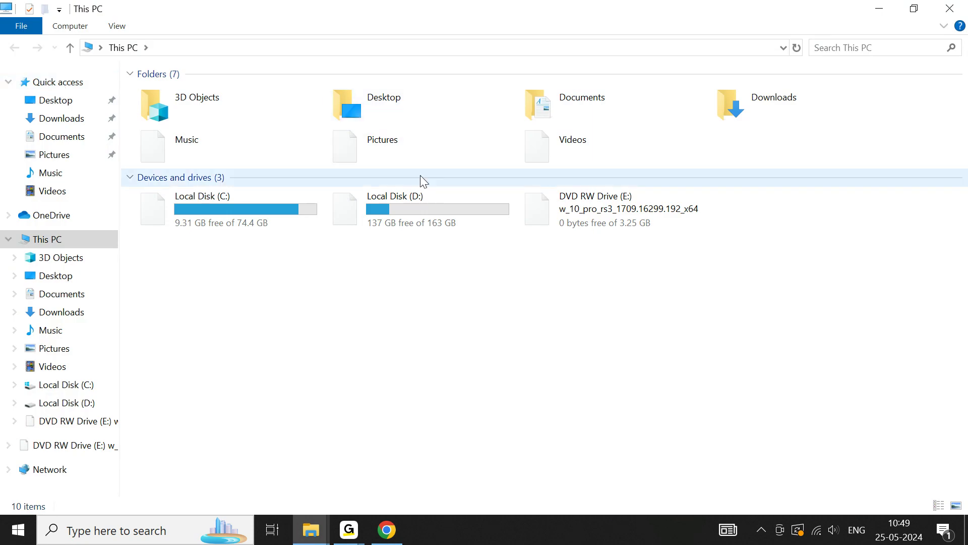
{"action": "left_click", "coordinate": [426, 209]}
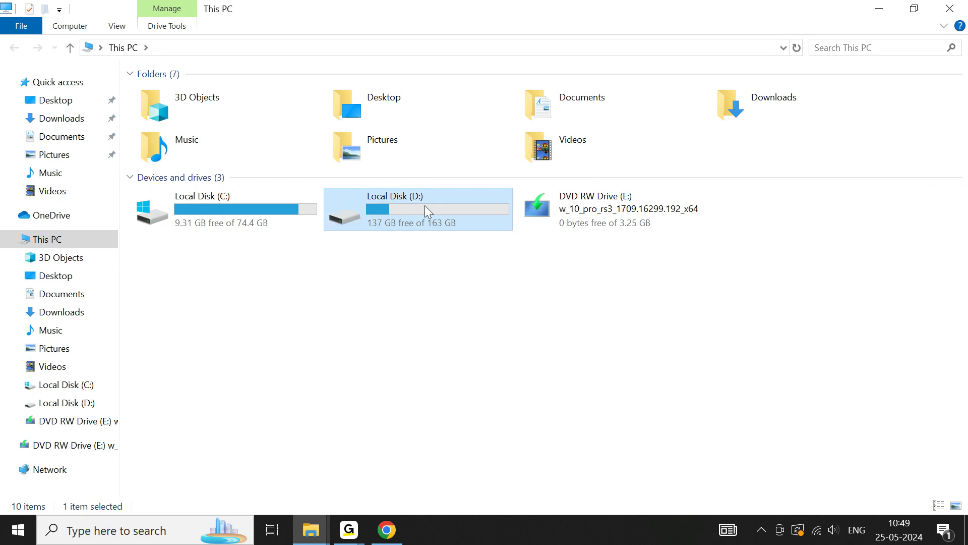
{"action": "double_click", "coordinate": [425, 206]}
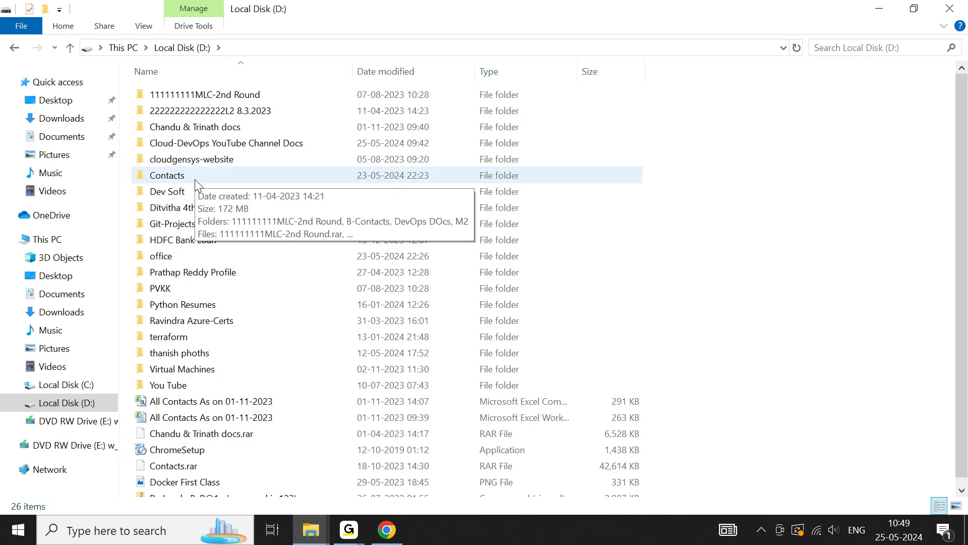
{"action": "double_click", "coordinate": [185, 192]}
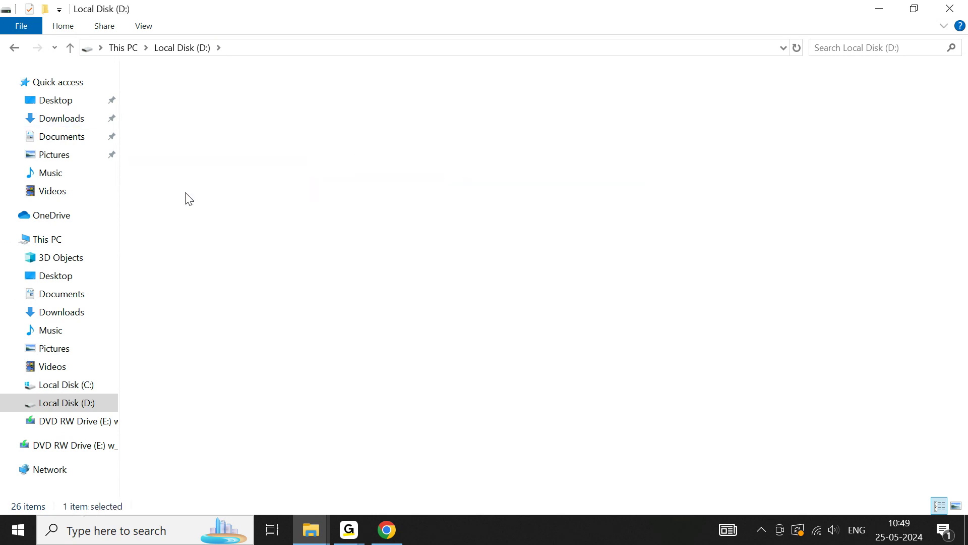
{"action": "scroll", "coordinate": [795, 257], "scroll_direction": "down", "scroll_amount": 8}
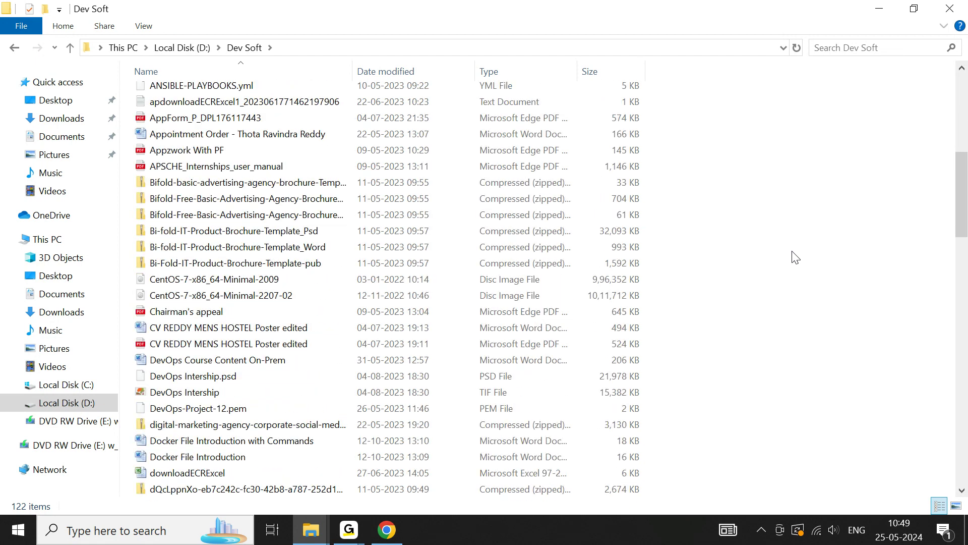
{"action": "scroll", "coordinate": [795, 258], "scroll_direction": "down", "scroll_amount": 13}
{"action": "scroll", "coordinate": [795, 257], "scroll_direction": "down", "scroll_amount": 9}
{"action": "scroll", "coordinate": [796, 257], "scroll_direction": "down", "scroll_amount": 2}
{"action": "scroll", "coordinate": [795, 257], "scroll_direction": "down", "scroll_amount": 1}
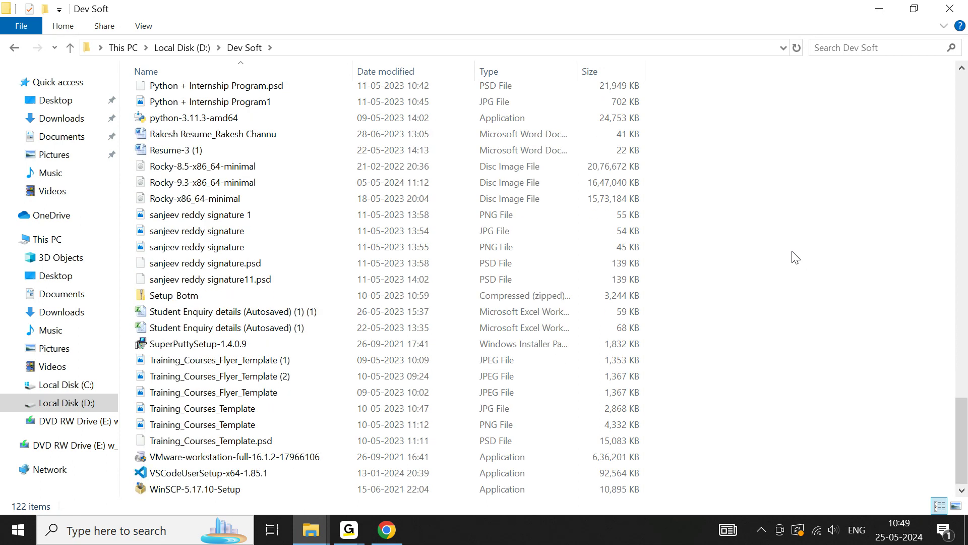
{"action": "mouse_move", "coordinate": [215, 172]}
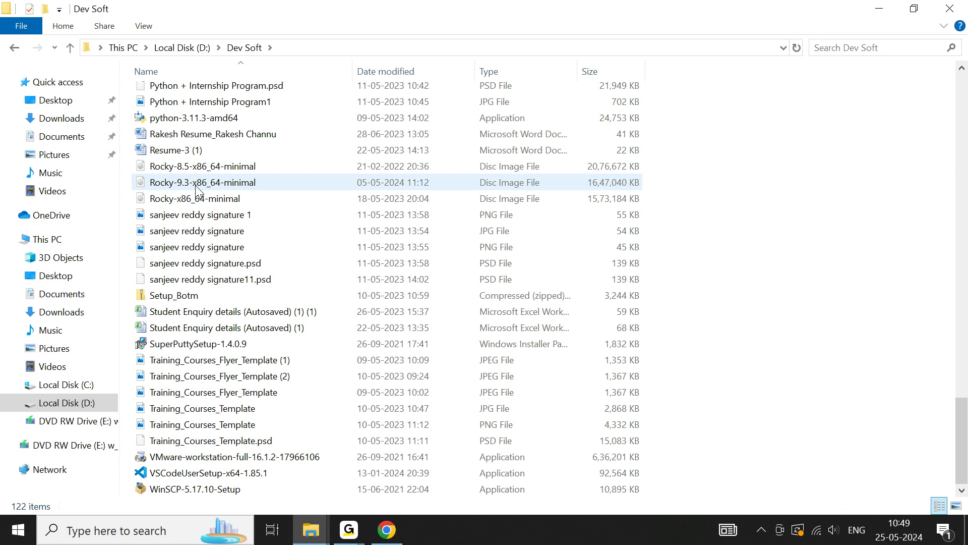
{"action": "mouse_move", "coordinate": [180, 208]}
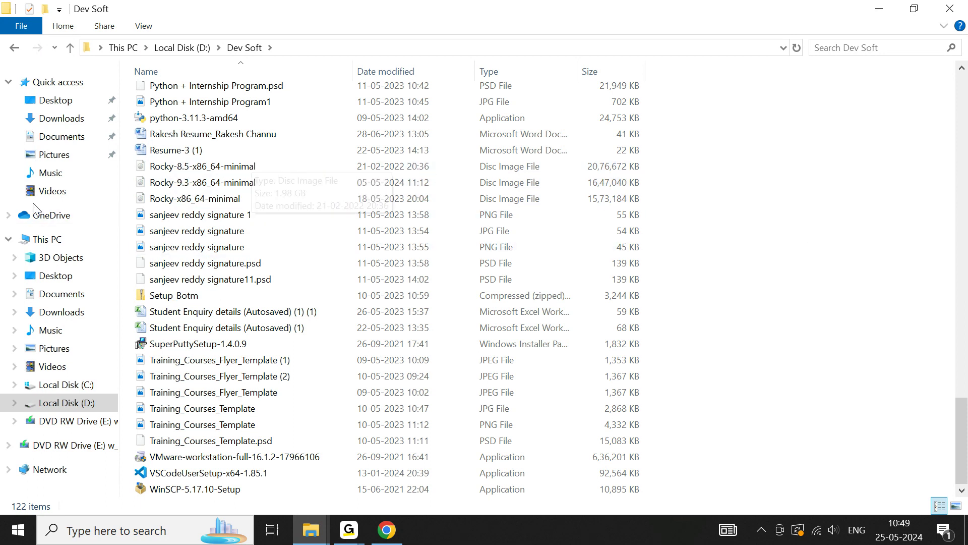
Cut all seven files from the Downloads folder
{"action": "left_click", "coordinate": [61, 122]}
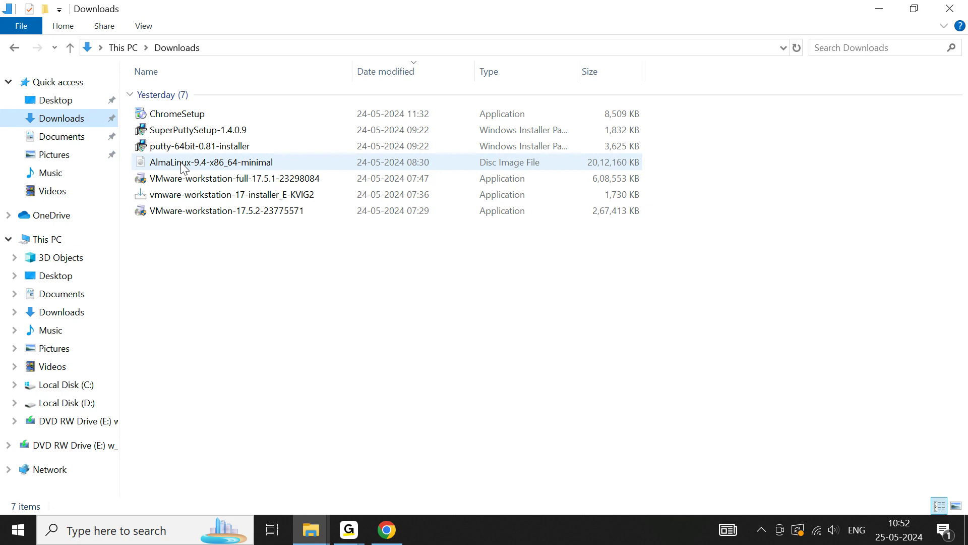
{"action": "left_click", "coordinate": [185, 163]}
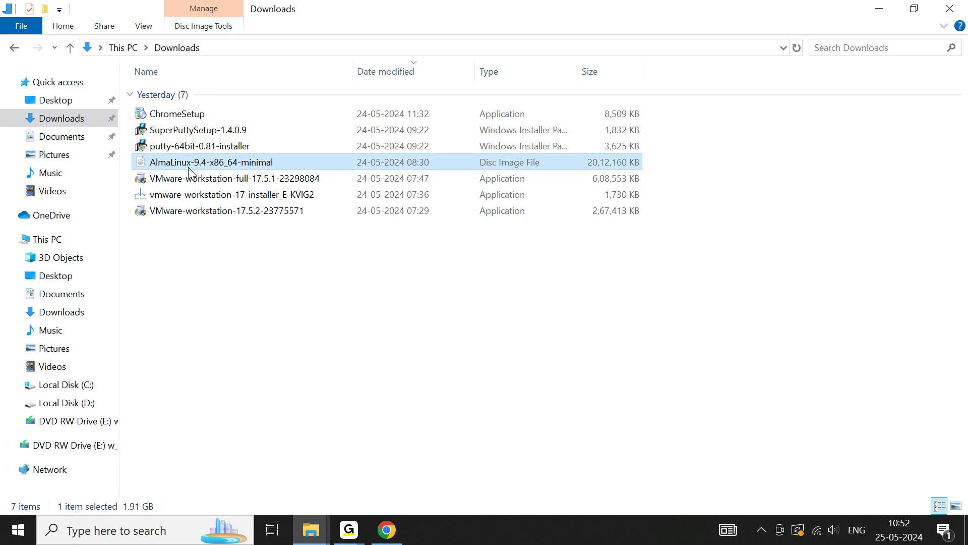
{"action": "key", "text": "ctrl+a"}
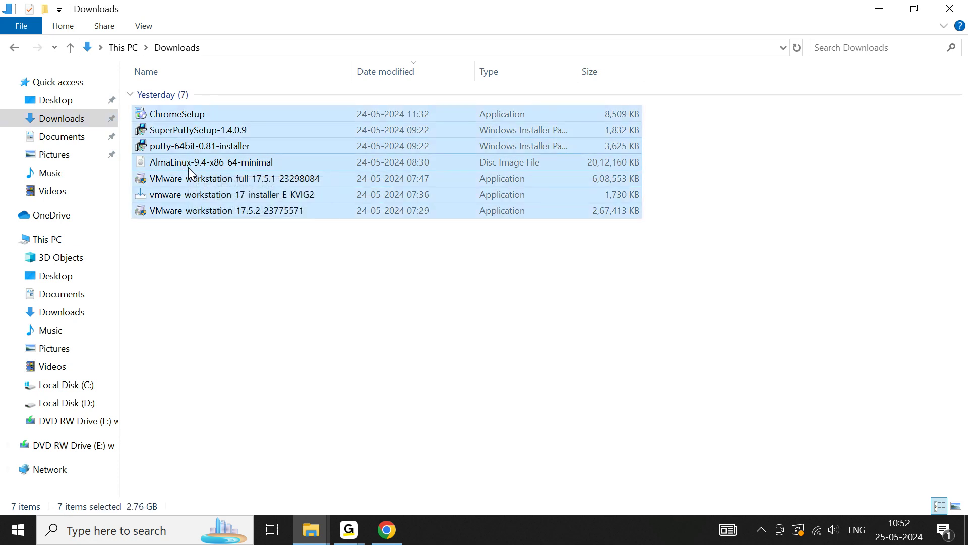
{"action": "key", "text": "ctrl+x"}
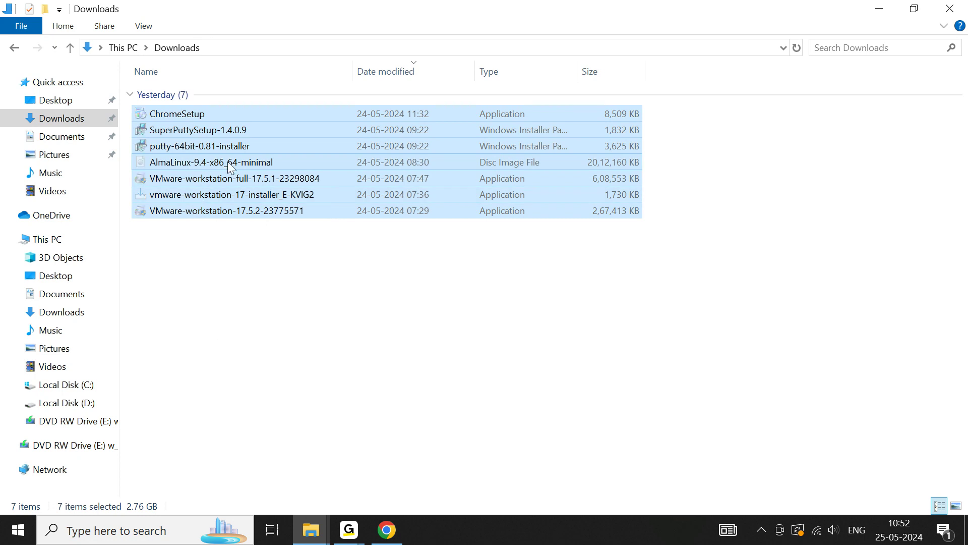
Paste the files into the Dev Soft folder on D:, replacing the existing SuperPuttySetup-1.4.0.9.msi
{"action": "left_click", "coordinate": [60, 240]}
{"action": "double_click", "coordinate": [488, 210]}
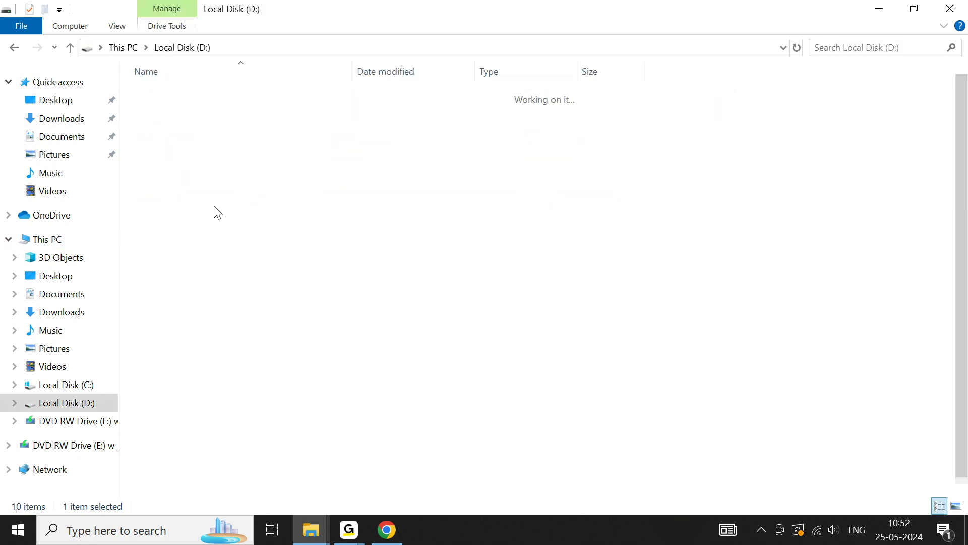
{"action": "left_click", "coordinate": [186, 195]}
{"action": "double_click", "coordinate": [186, 193]}
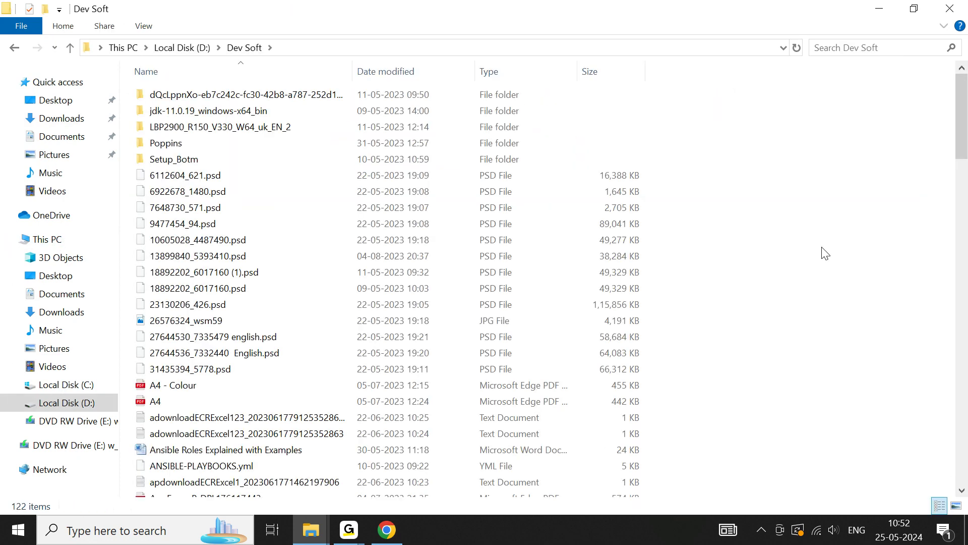
{"action": "key", "text": "ctrl+v"}
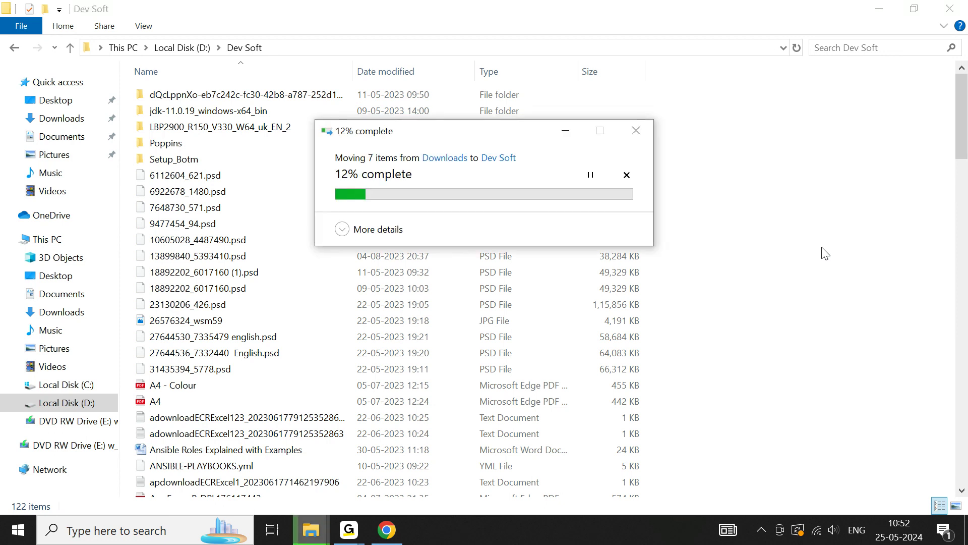
{"action": "left_click", "coordinate": [345, 233]}
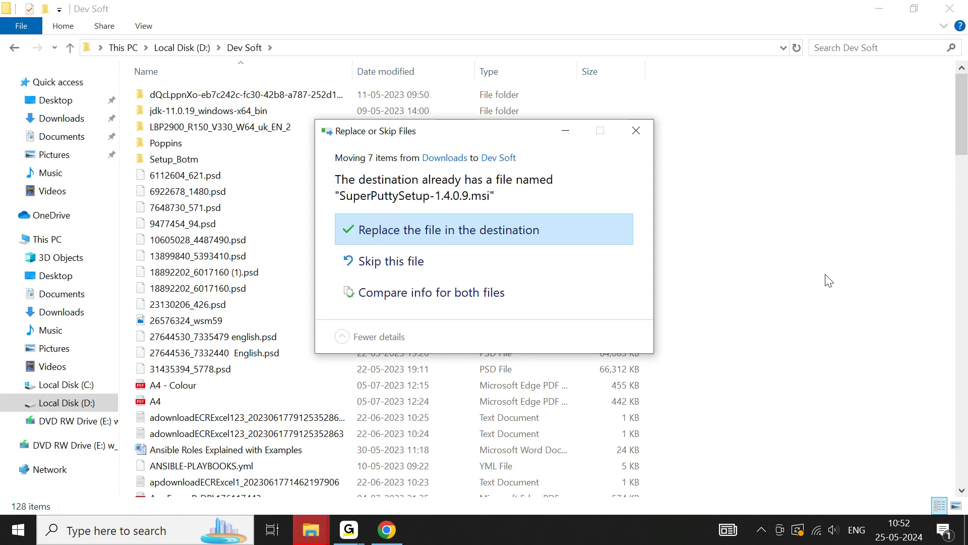
{"action": "left_click", "coordinate": [474, 232]}
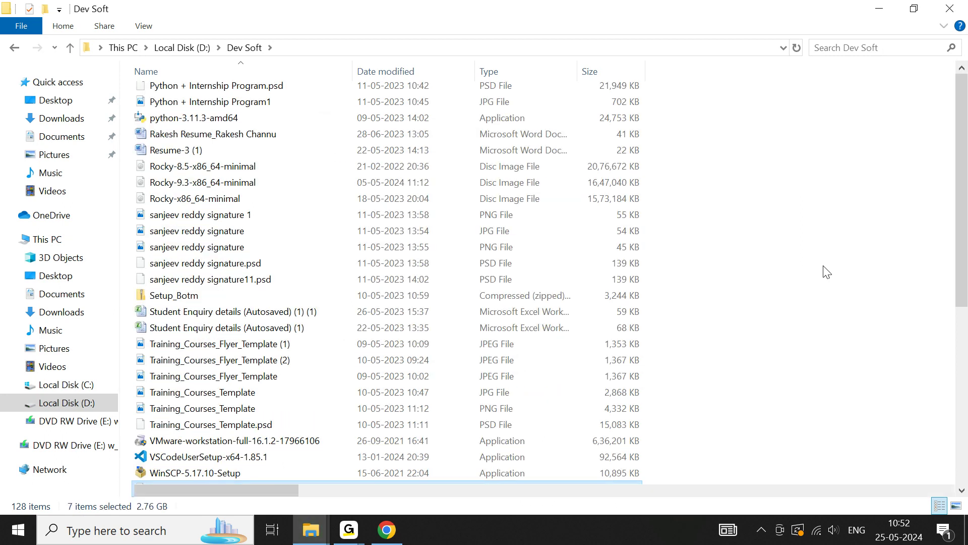
Sort the Dev Soft folder's files by date modified
{"action": "scroll", "coordinate": [826, 272], "scroll_direction": "up", "scroll_amount": 3}
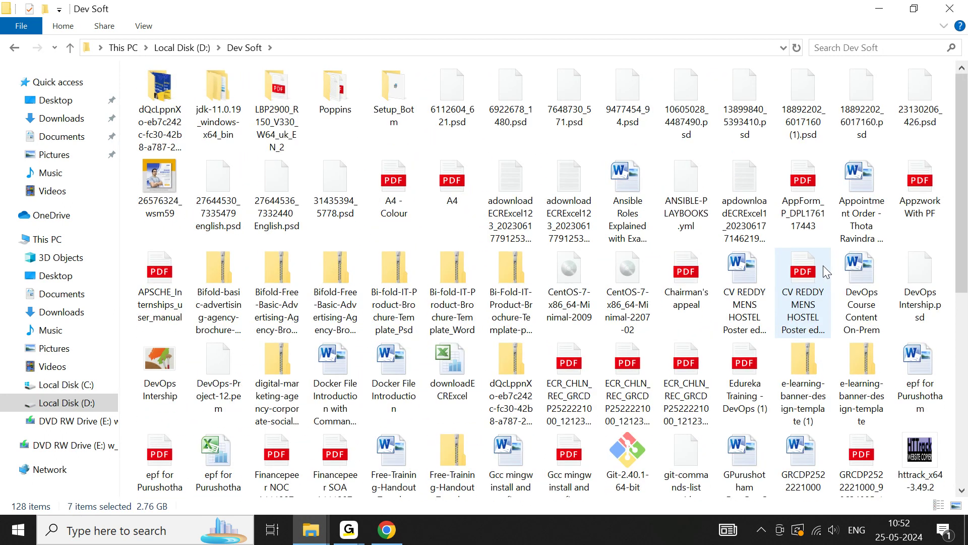
{"action": "scroll", "coordinate": [823, 265], "scroll_direction": "down", "scroll_amount": 3}
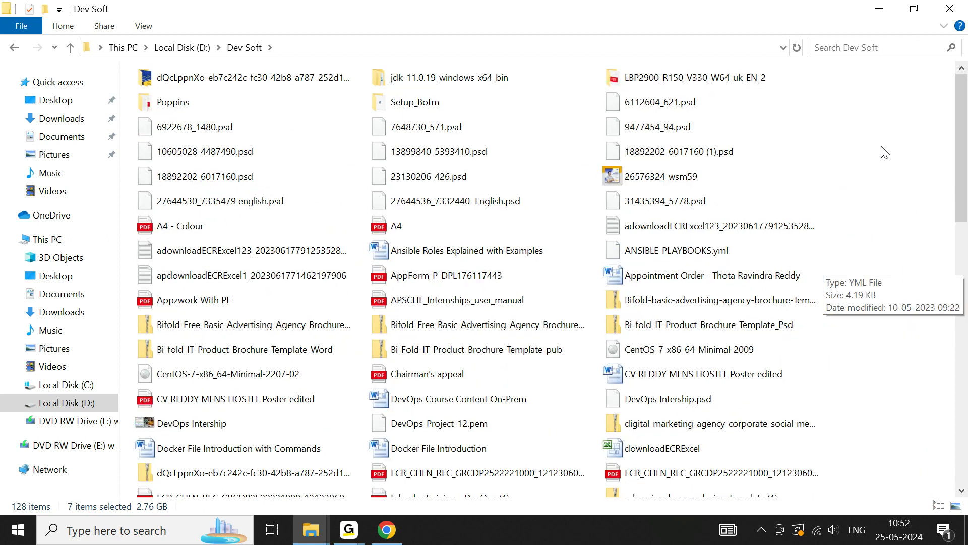
{"action": "right_click", "coordinate": [883, 136]}
{"action": "mouse_move", "coordinate": [852, 162]}
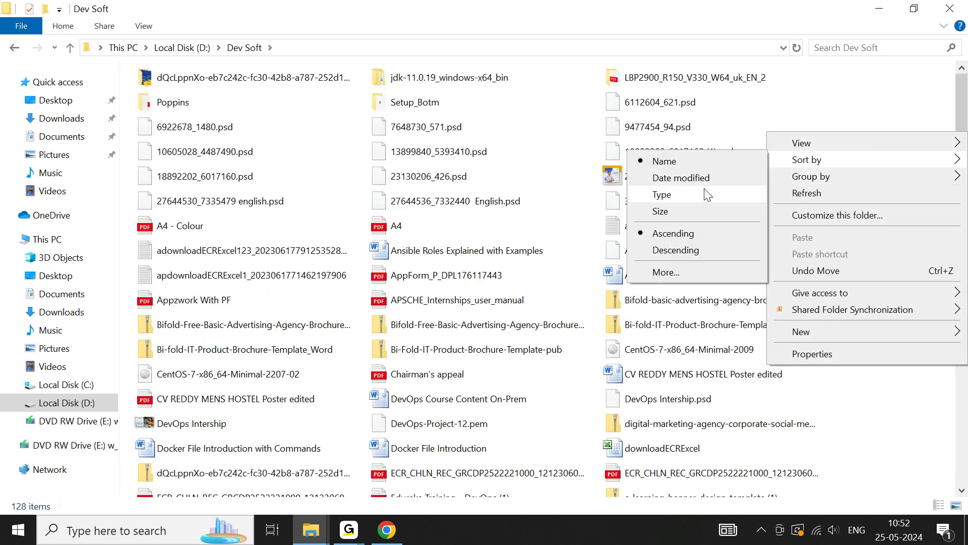
{"action": "left_click", "coordinate": [680, 178]}
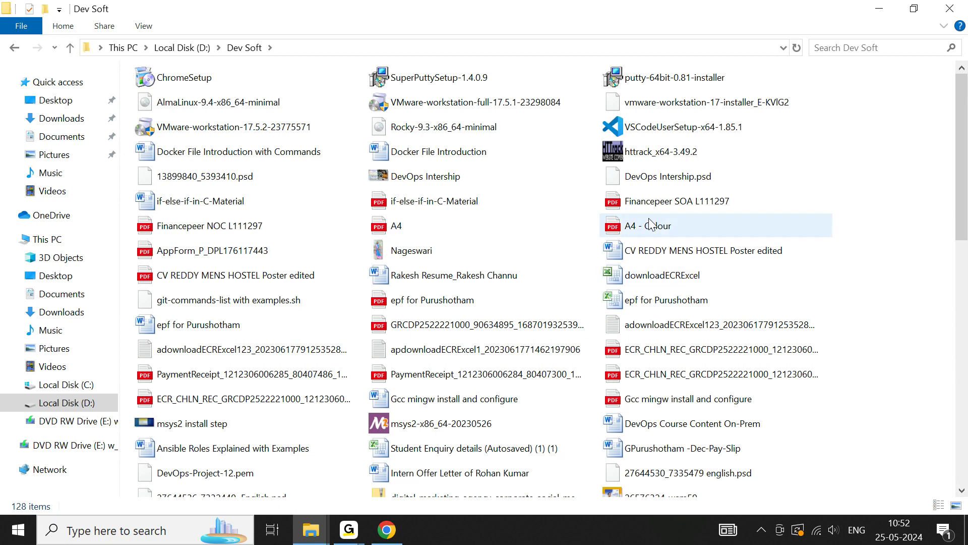
Group the Dev Soft folder's files by date modified
{"action": "right_click", "coordinate": [870, 207]}
{"action": "mouse_move", "coordinate": [849, 249]}
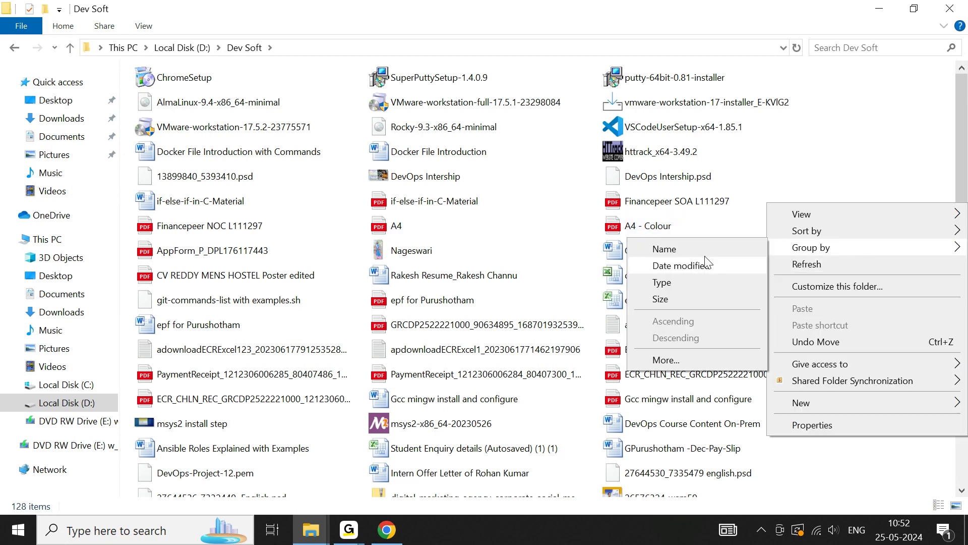
{"action": "left_click", "coordinate": [697, 270]}
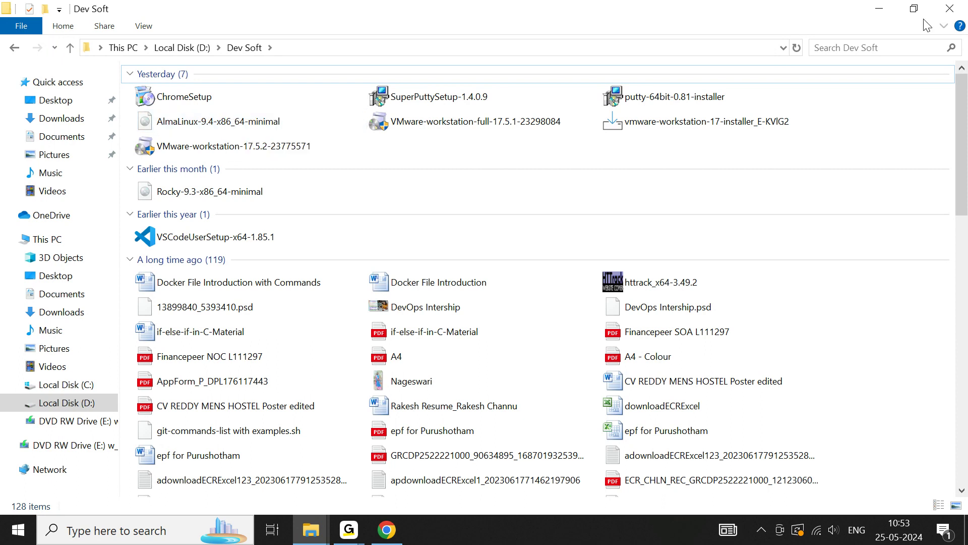
Close the file window and launch VMware Workstation from the desktop
{"action": "left_click", "coordinate": [950, 9]}
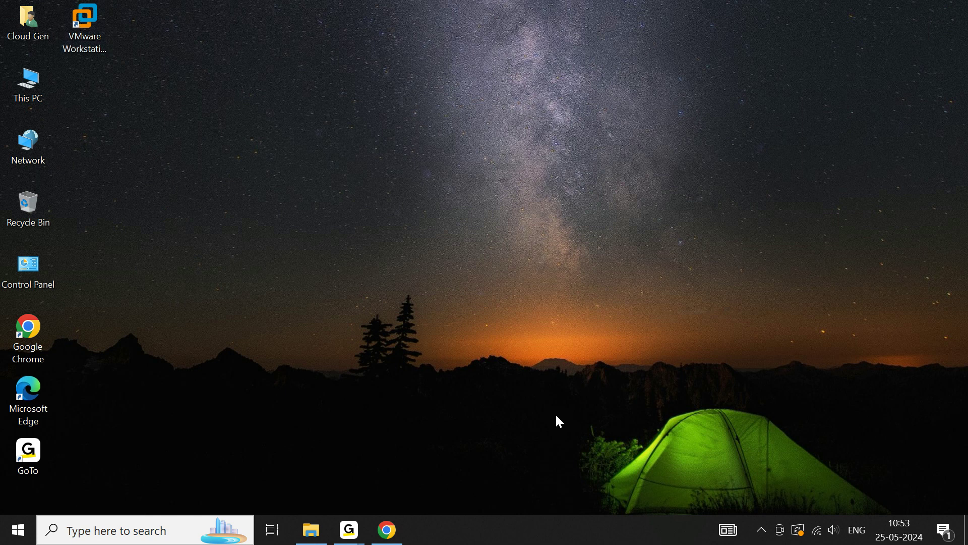
{"action": "mouse_move", "coordinate": [353, 530]}
{"action": "left_click", "coordinate": [80, 25]}
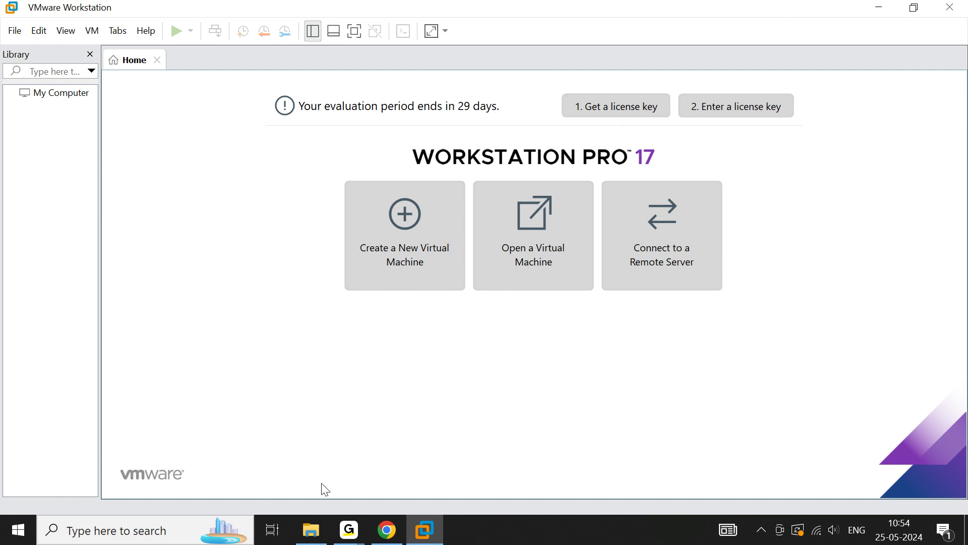
Locate the AlmaLinux-9.4-x86_64-minimal ISO in D:\Dev Soft, check the folder path, and close the file window
{"action": "left_click", "coordinate": [312, 530]}
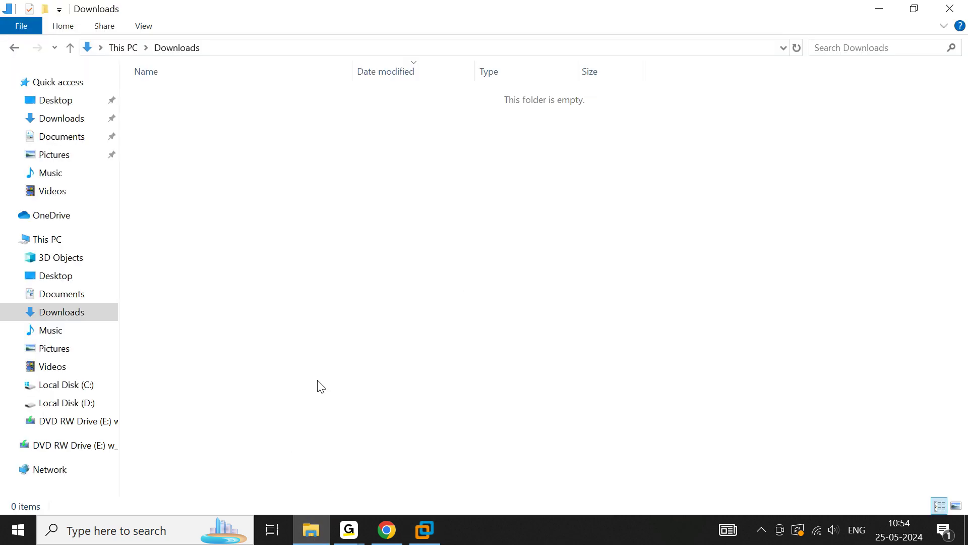
{"action": "left_click", "coordinate": [67, 405]}
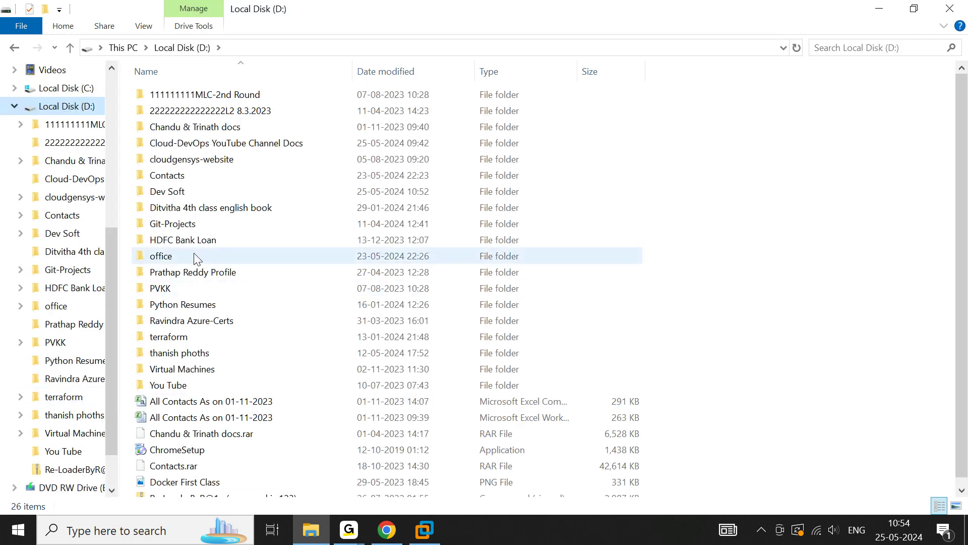
{"action": "double_click", "coordinate": [170, 194]}
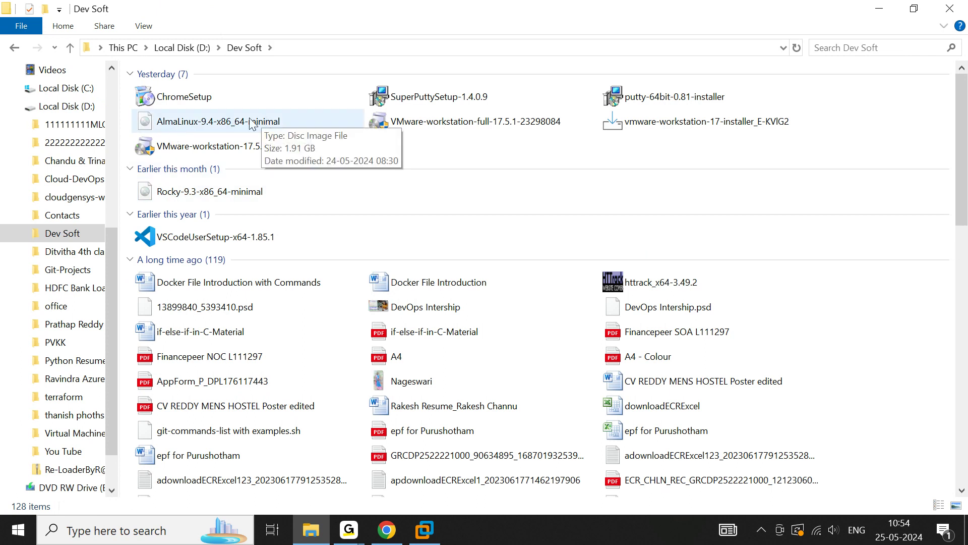
{"action": "left_click", "coordinate": [174, 129]}
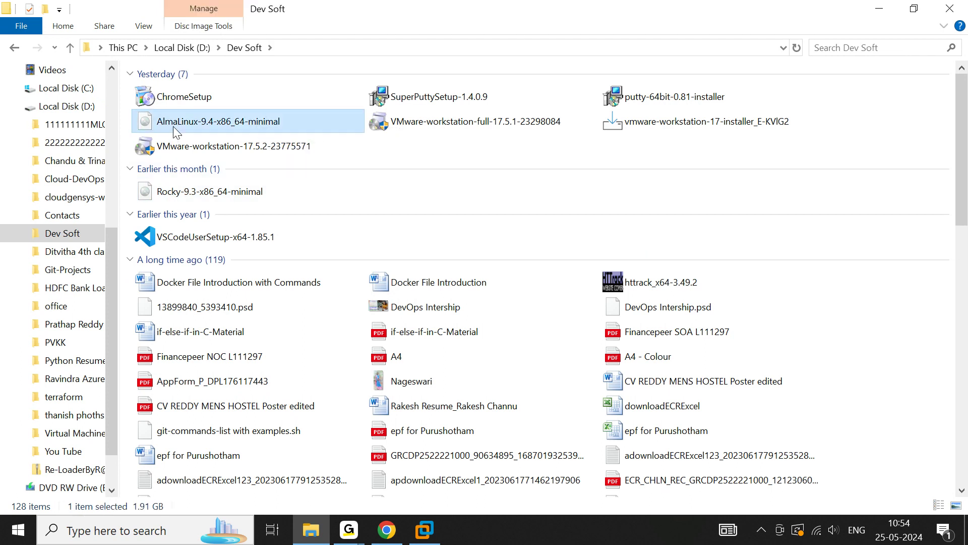
{"action": "left_click", "coordinate": [289, 47]}
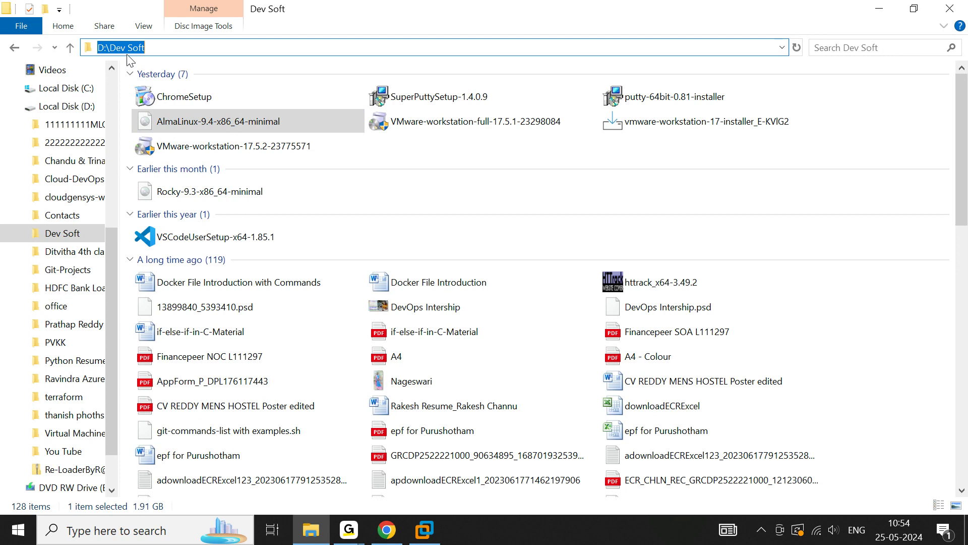
{"action": "left_click", "coordinate": [950, 9]}
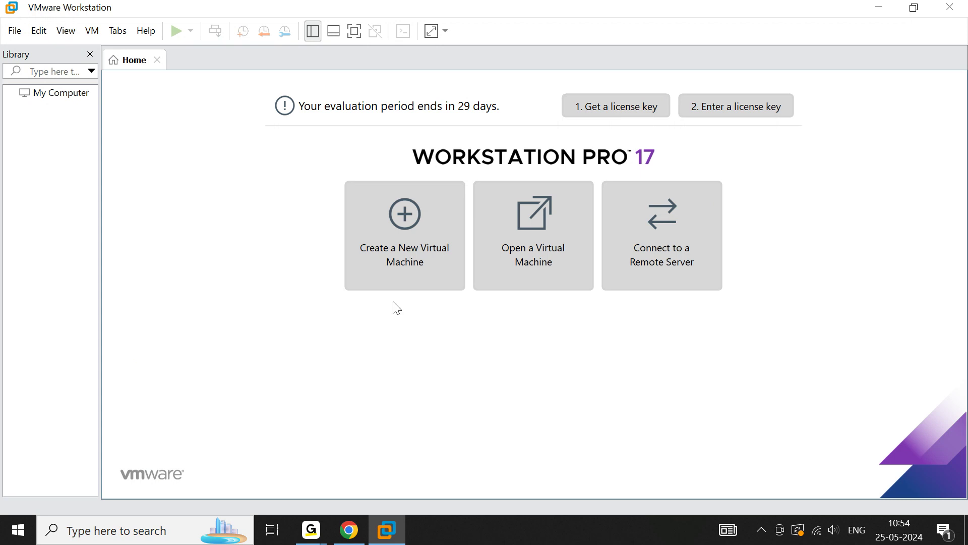
Start a new typical virtual machine and choose to install from an installer disc image file
{"action": "left_click", "coordinate": [398, 260]}
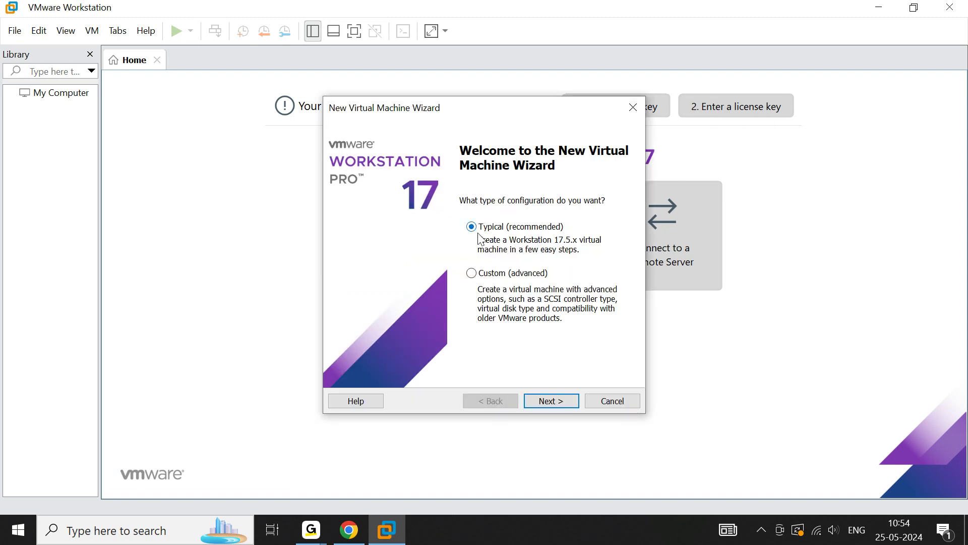
{"action": "left_click", "coordinate": [550, 402]}
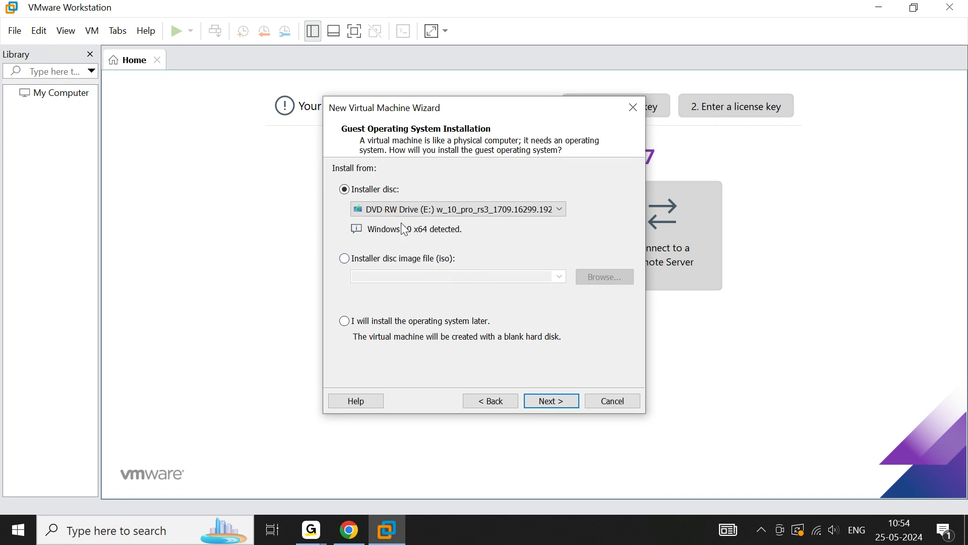
{"action": "left_click", "coordinate": [345, 259]}
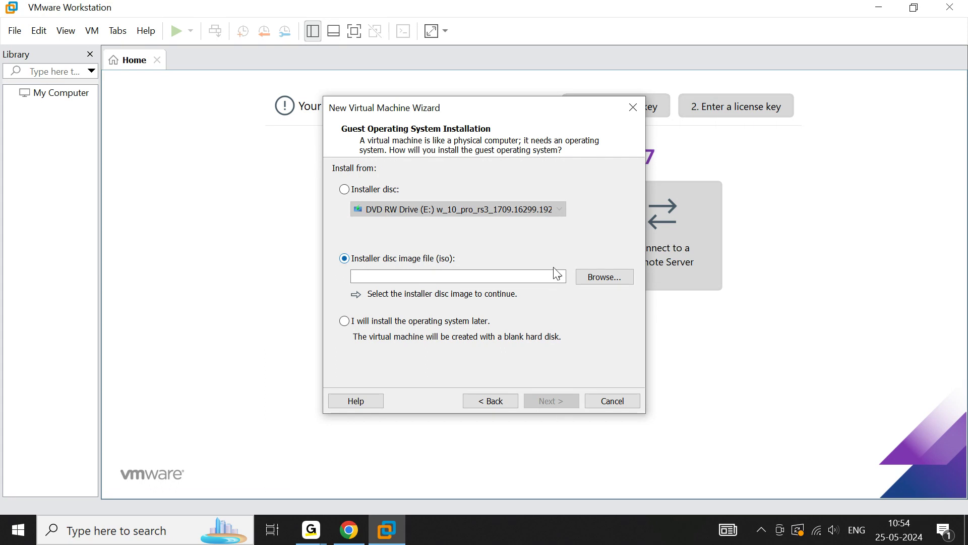
Browse to D:\Dev Soft and select the AlmaLinux-9.4-x86_64-minimal ISO as the installer image
{"action": "left_click", "coordinate": [609, 281]}
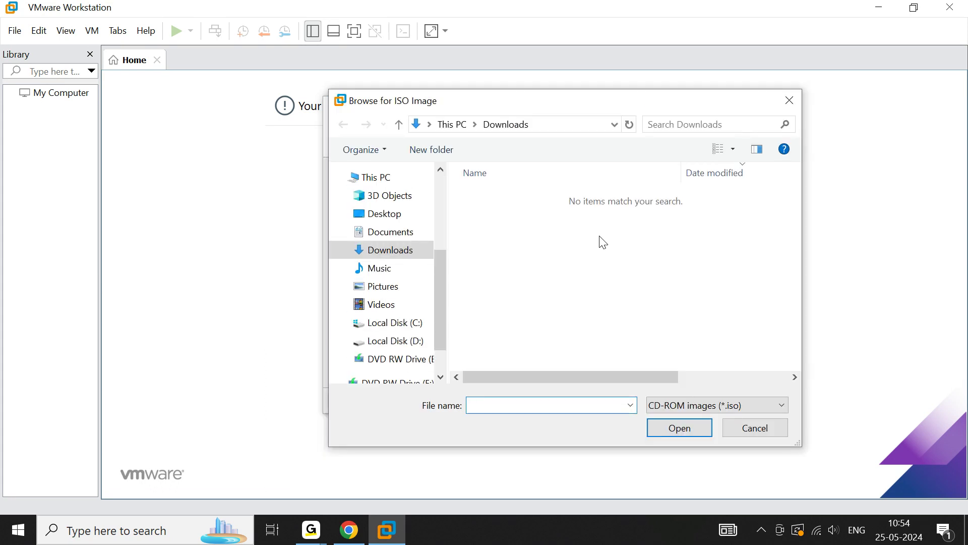
{"action": "left_click", "coordinate": [408, 343]}
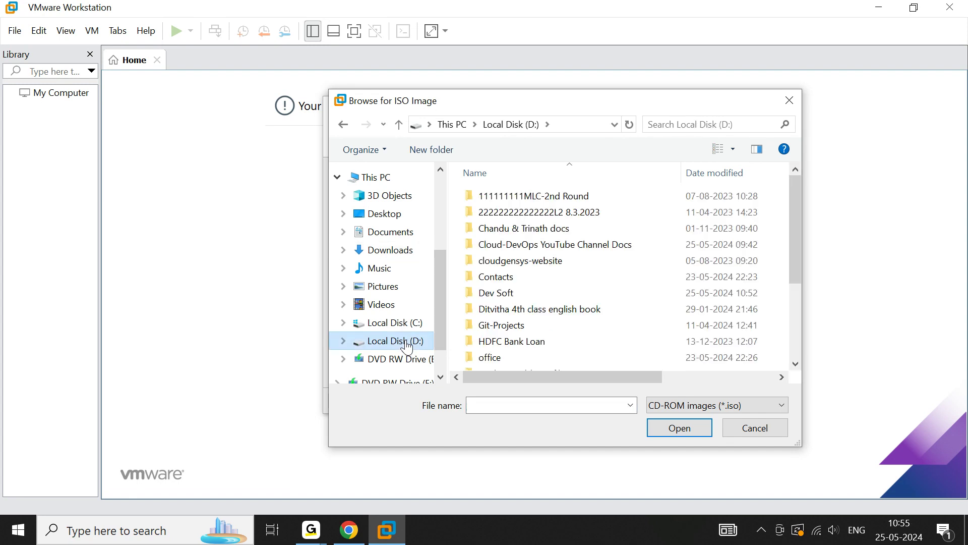
{"action": "double_click", "coordinate": [501, 296]}
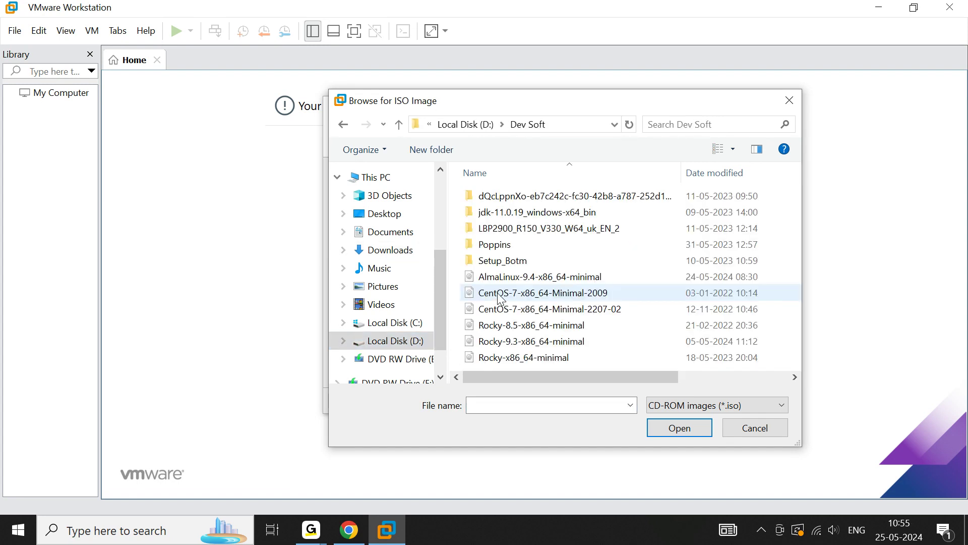
{"action": "left_click", "coordinate": [521, 283]}
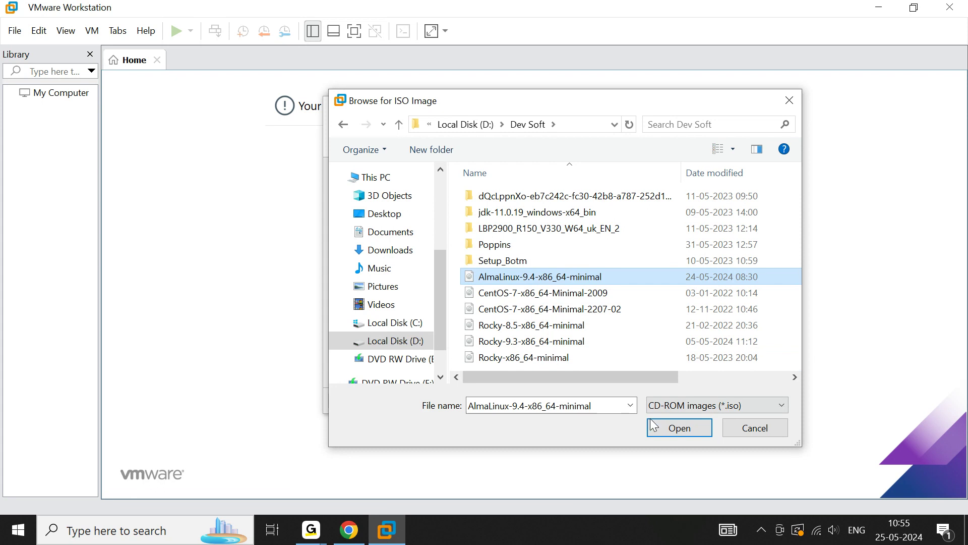
{"action": "left_click", "coordinate": [663, 433]}
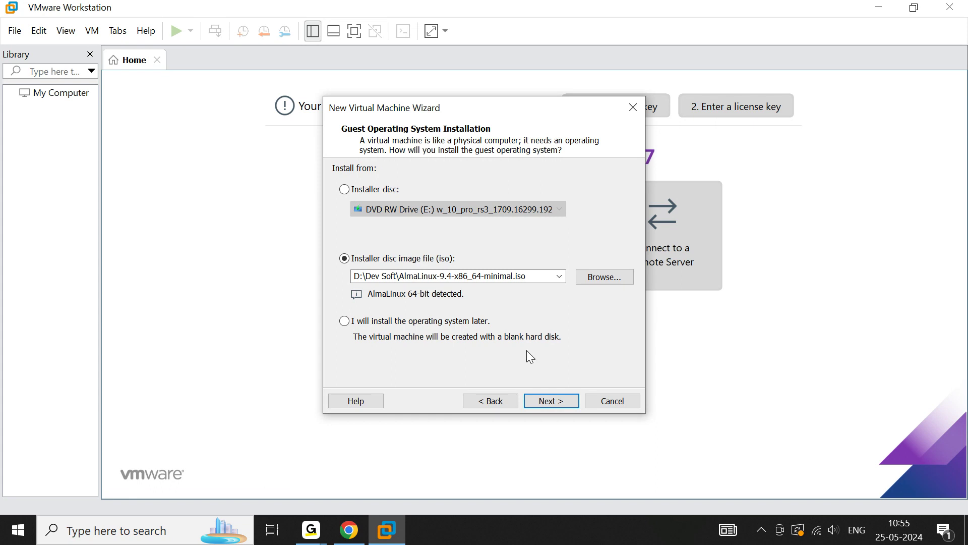
{"action": "left_click", "coordinate": [557, 401]}
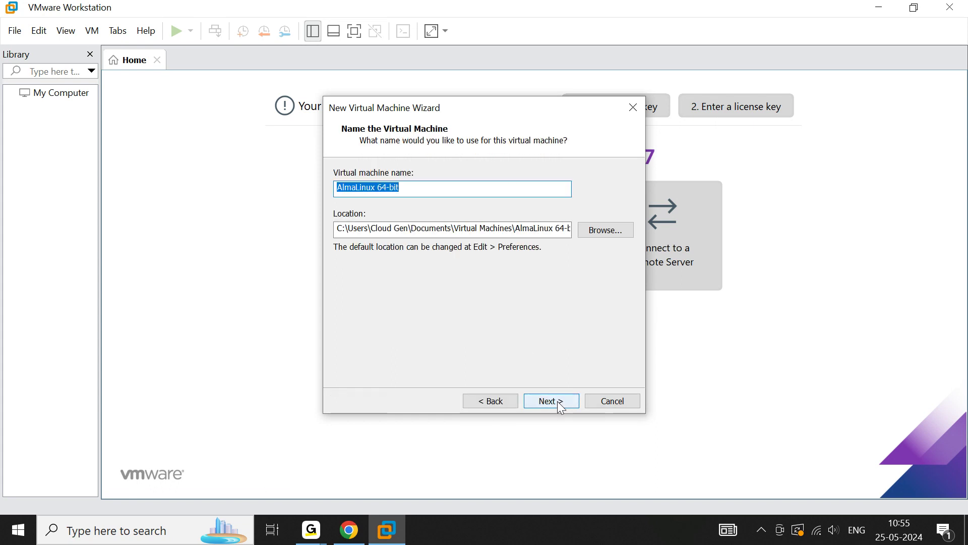
Name the virtual machine AlmaLinux 64 Minimal
{"action": "left_click", "coordinate": [418, 186]}
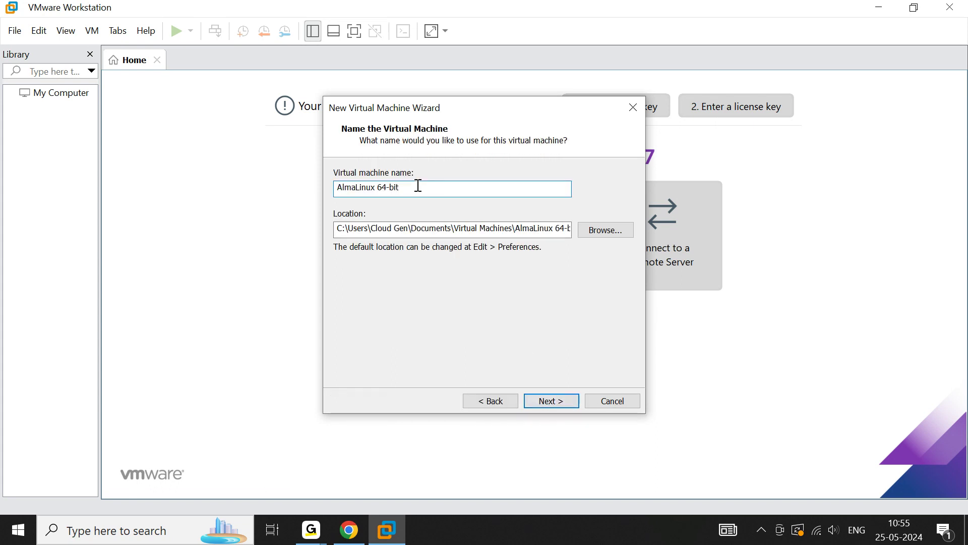
{"action": "key", "text": "BackSpace"}
{"action": "key", "text": "BackSpace"}
{"action": "key", "text": "BackSpace"}
{"action": "type", "text": "M"}
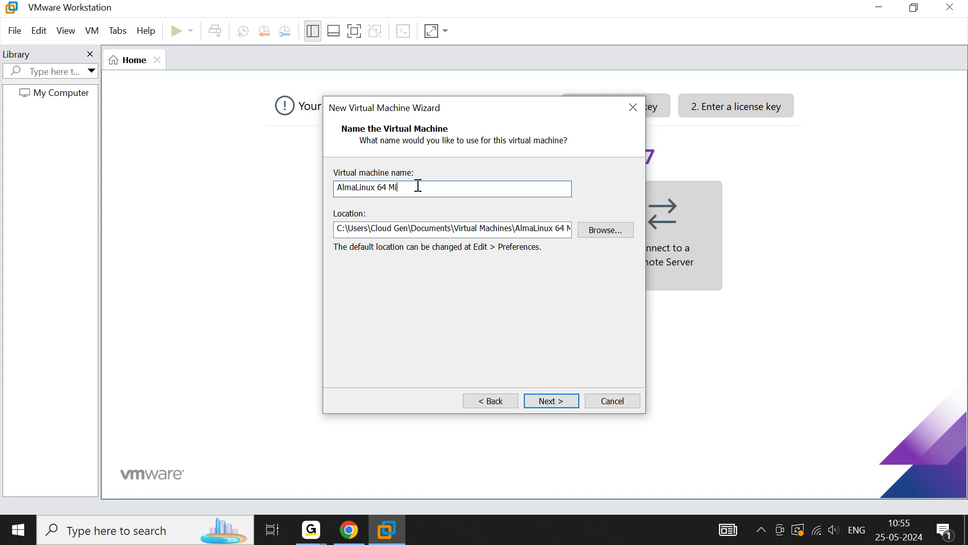
{"action": "type", "text": "nimal"}
{"action": "left_click", "coordinate": [552, 402]}
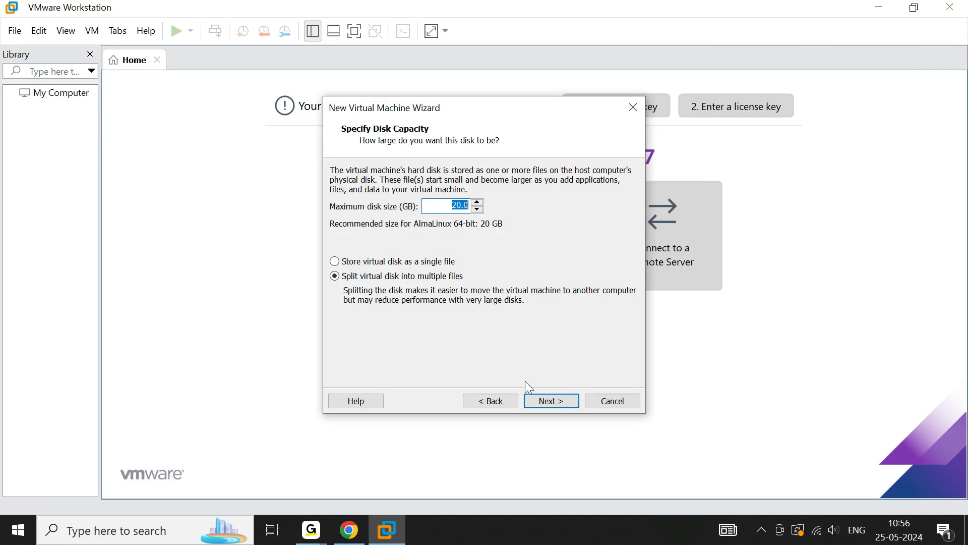
Keep the 20 GB split virtual disk and finish creating the virtual machine with power-on after creation
{"action": "left_click", "coordinate": [549, 401]}
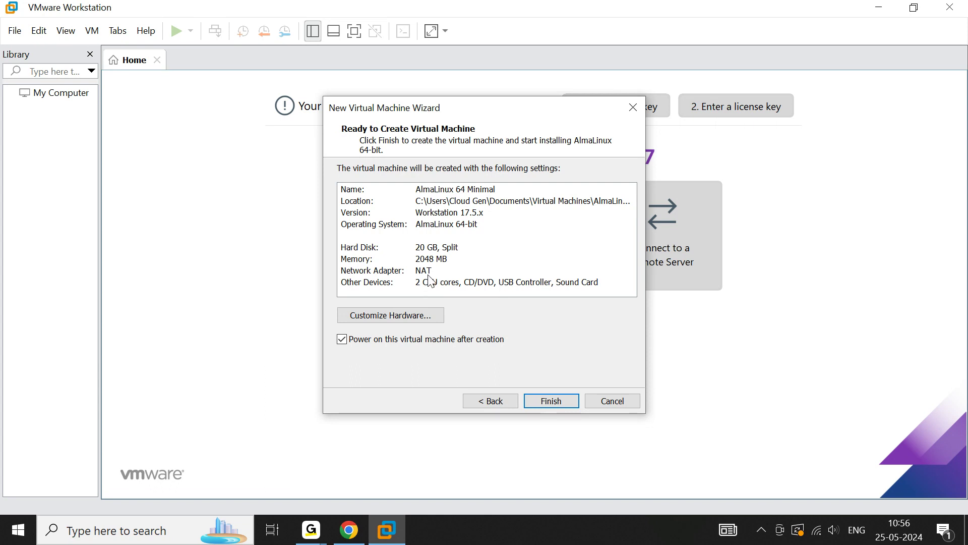
{"action": "left_click", "coordinate": [552, 401]}
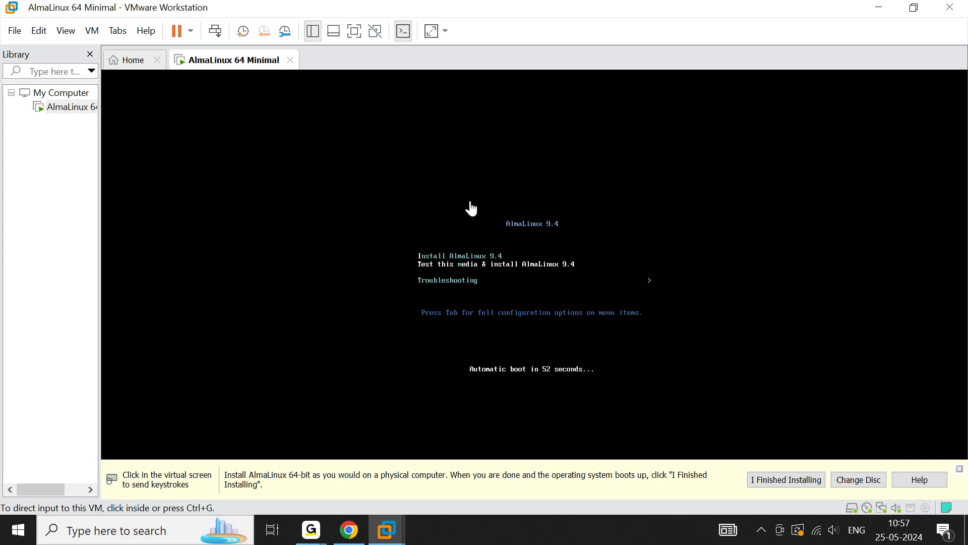
Boot the virtual machine with the Install AlmaLinux 9.4 option
{"action": "left_click", "coordinate": [479, 232]}
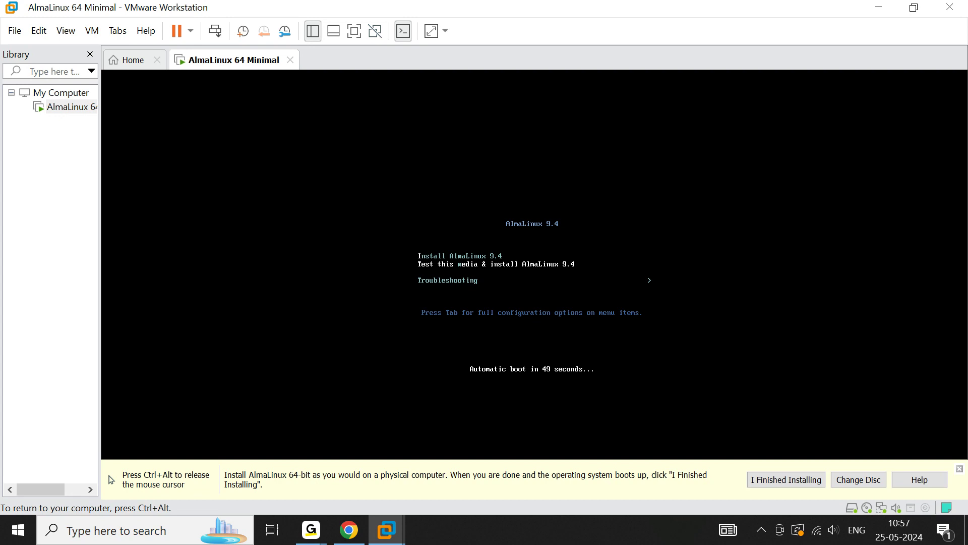
{"action": "key", "text": "Up"}
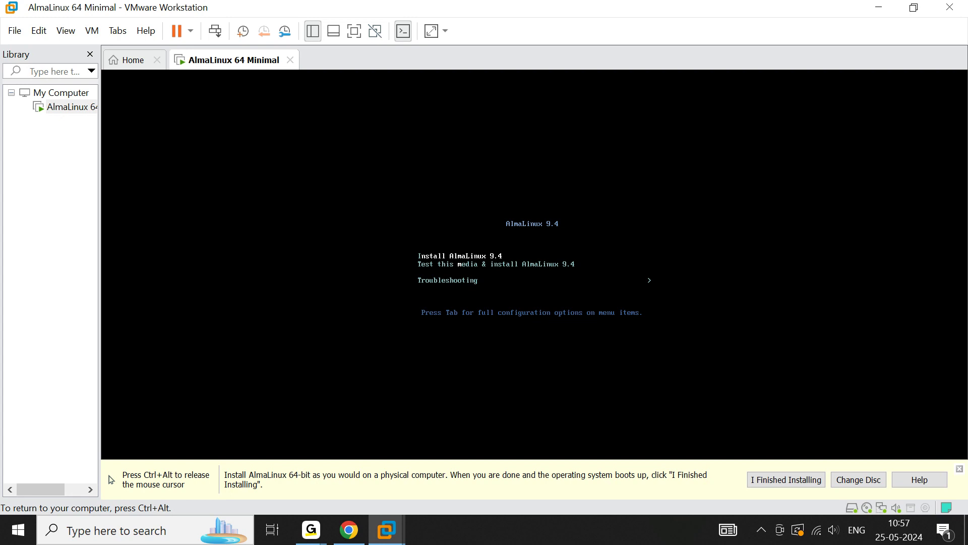
{"action": "key", "text": "Return"}
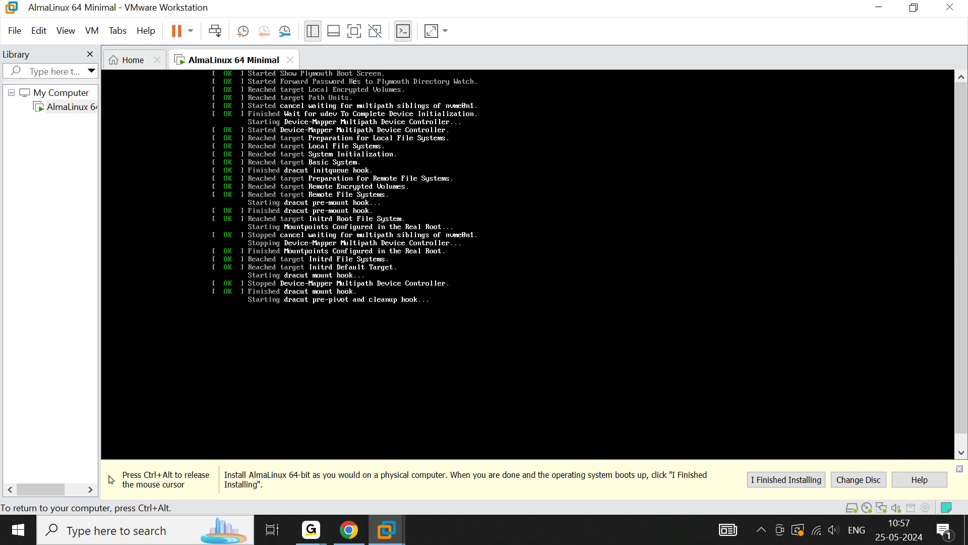
Release the mouse from the virtual machine and hide the installation hint bar
{"action": "key", "text": "ctrl+alt"}
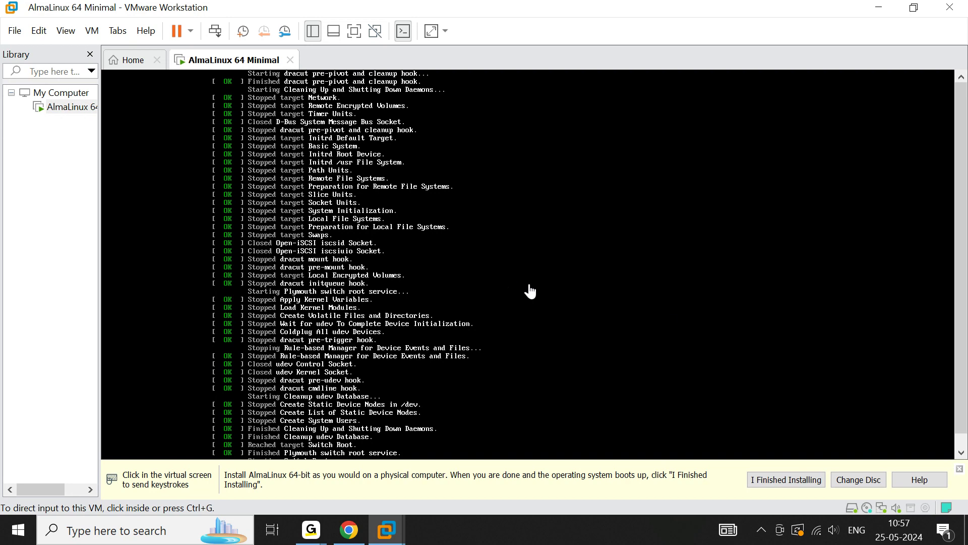
{"action": "left_click", "coordinate": [961, 471]}
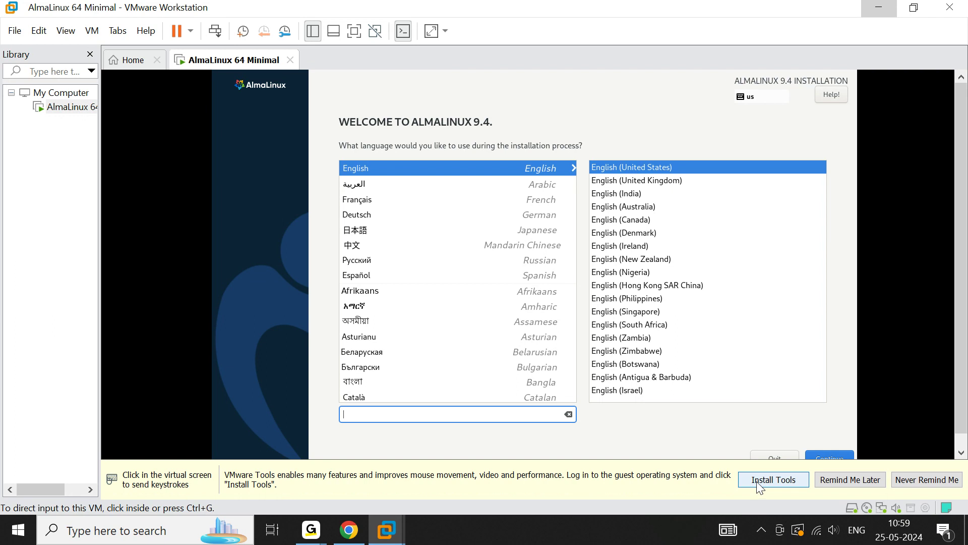
Select English (India) as the installation language variant
{"action": "left_click", "coordinate": [619, 196]}
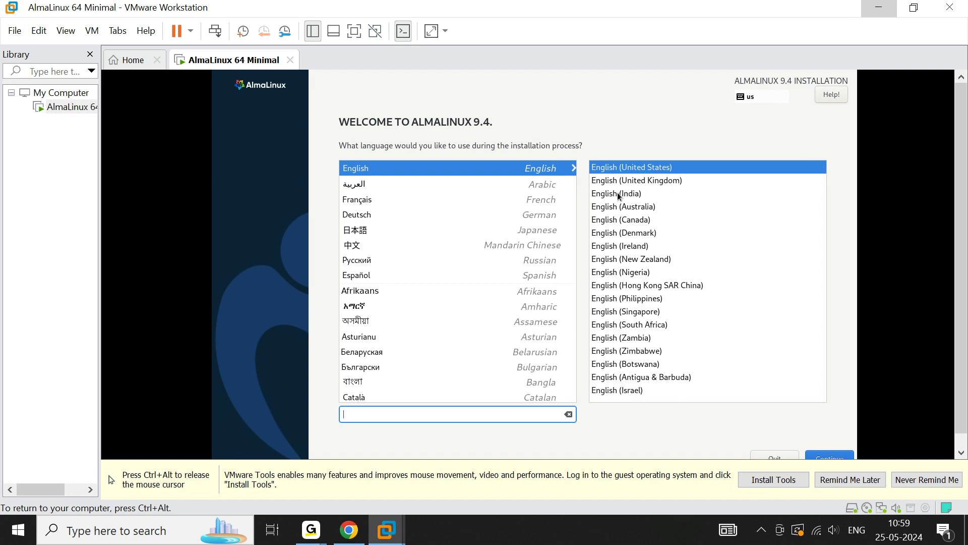
{"action": "left_click", "coordinate": [619, 196]}
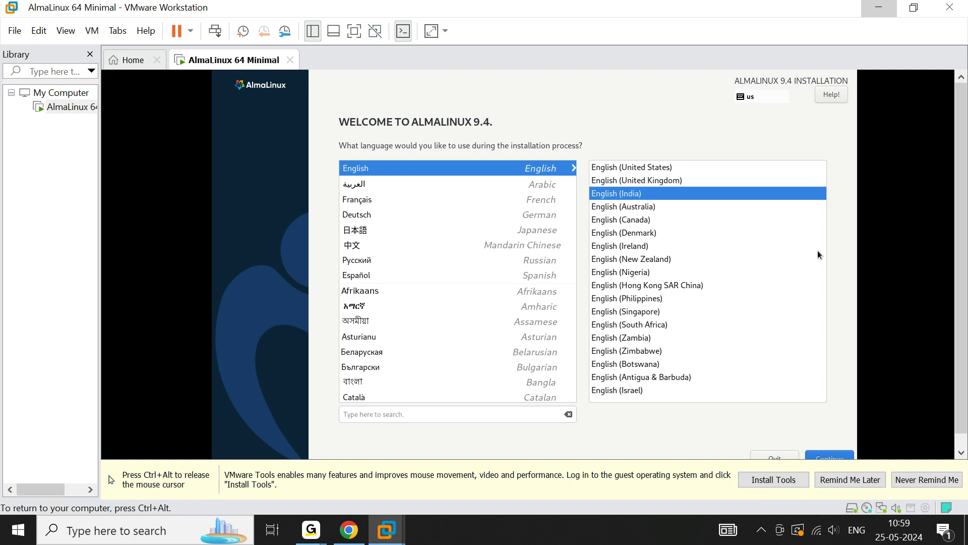
{"action": "key", "text": "ctrl+alt"}
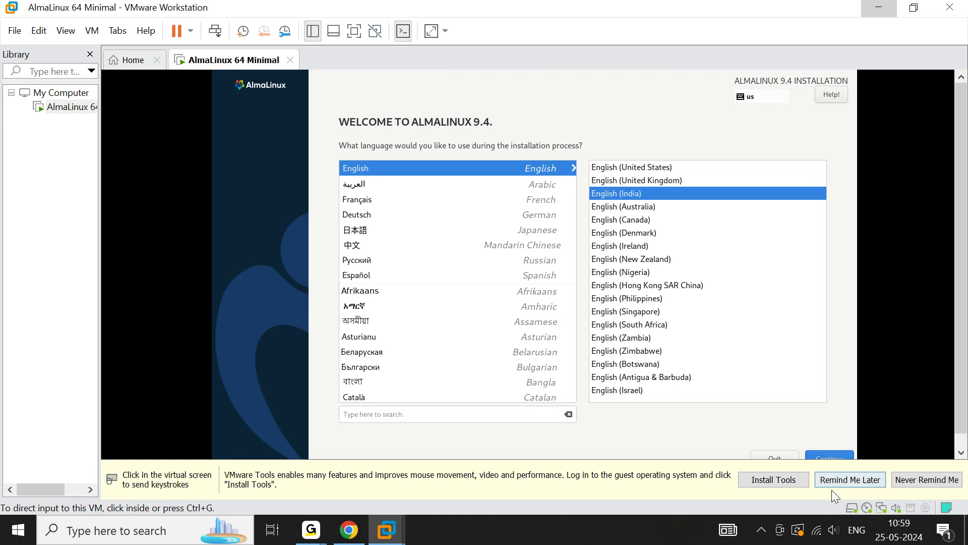
{"action": "left_click", "coordinate": [767, 483]}
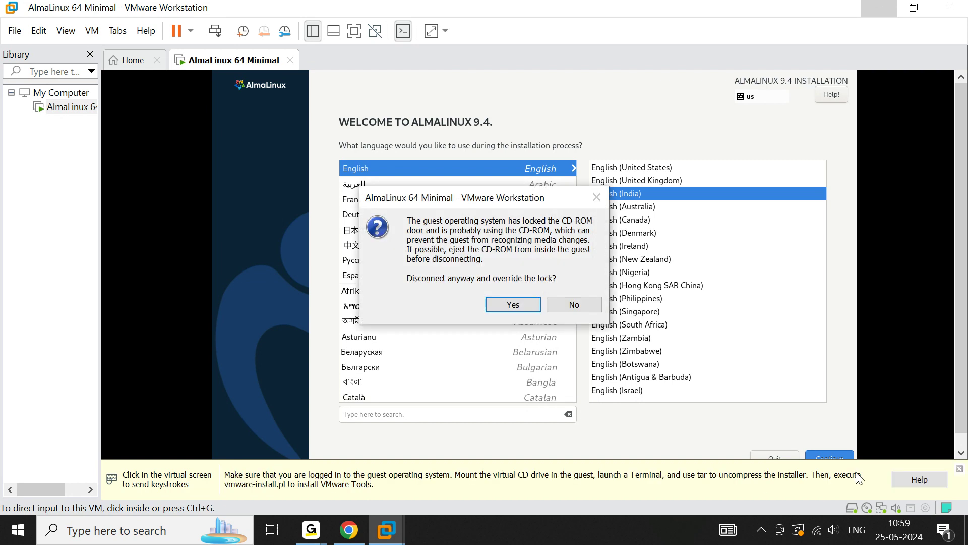
{"action": "left_click", "coordinate": [573, 304]}
{"action": "left_click", "coordinate": [570, 281]}
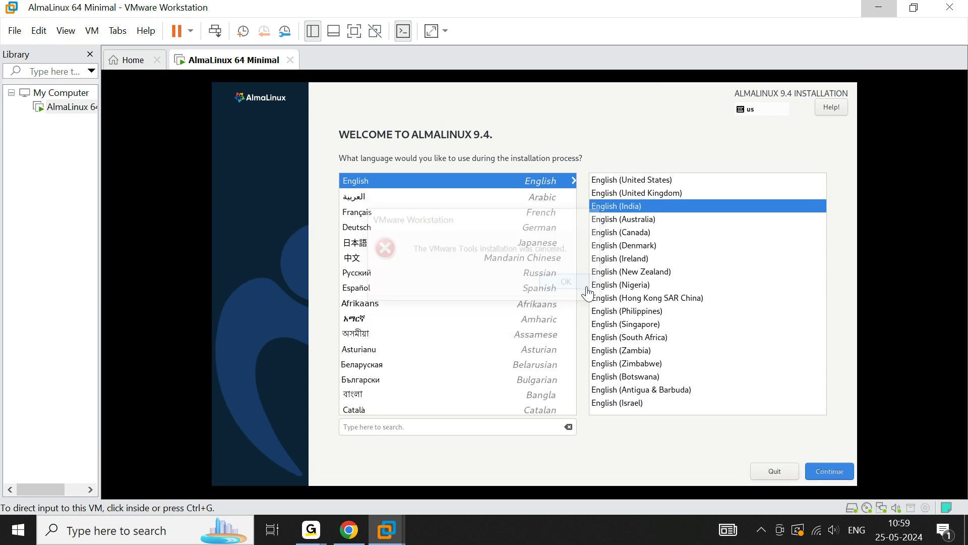
Reselect English (India) and continue to the installation summary
{"action": "left_click", "coordinate": [633, 206]}
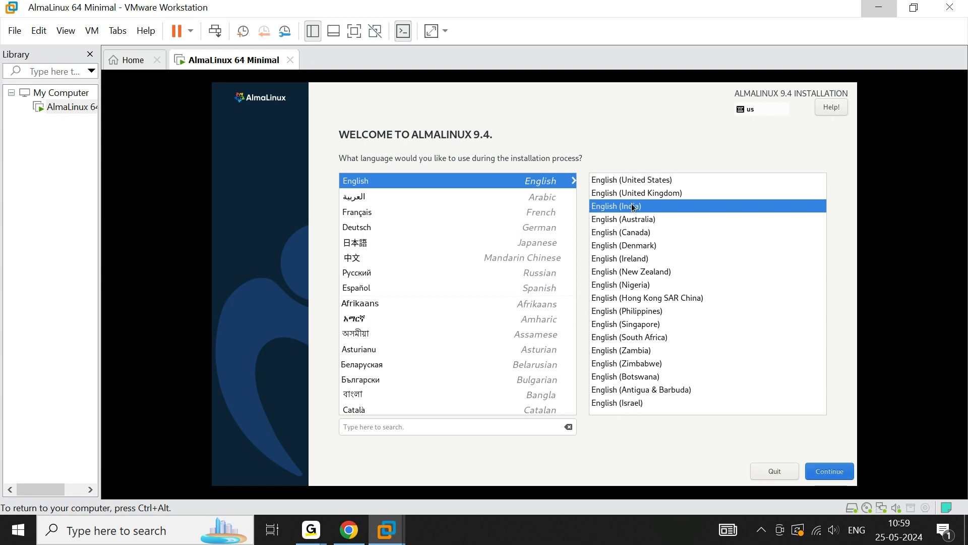
{"action": "left_click", "coordinate": [828, 475]}
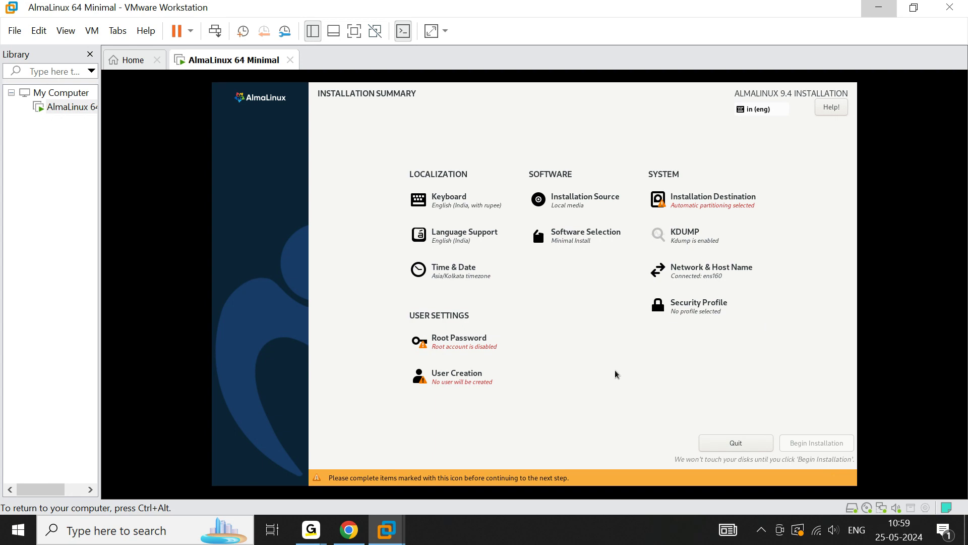
Accept automatic partitioning on the 20 GiB virtual disk in Installation Destination
{"action": "left_click", "coordinate": [710, 196]}
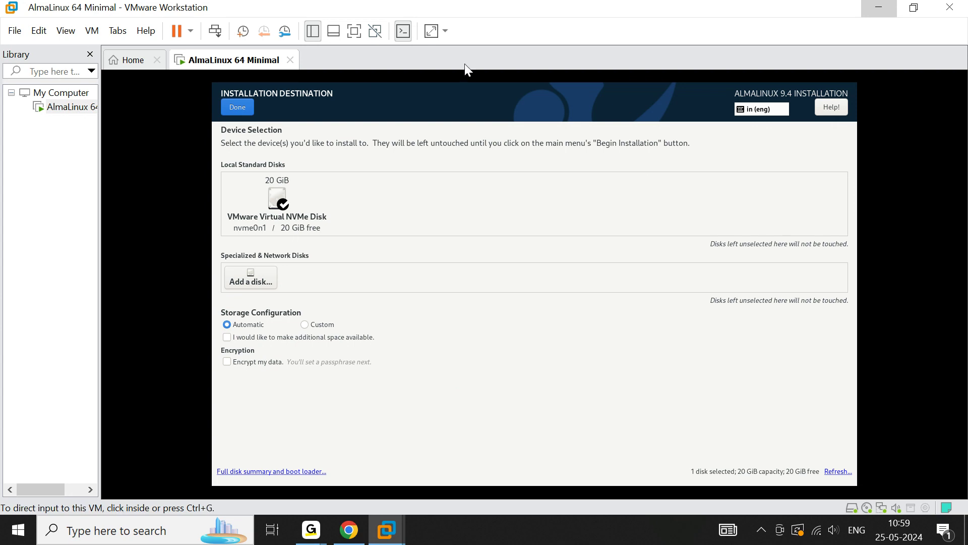
{"action": "left_click", "coordinate": [244, 111]}
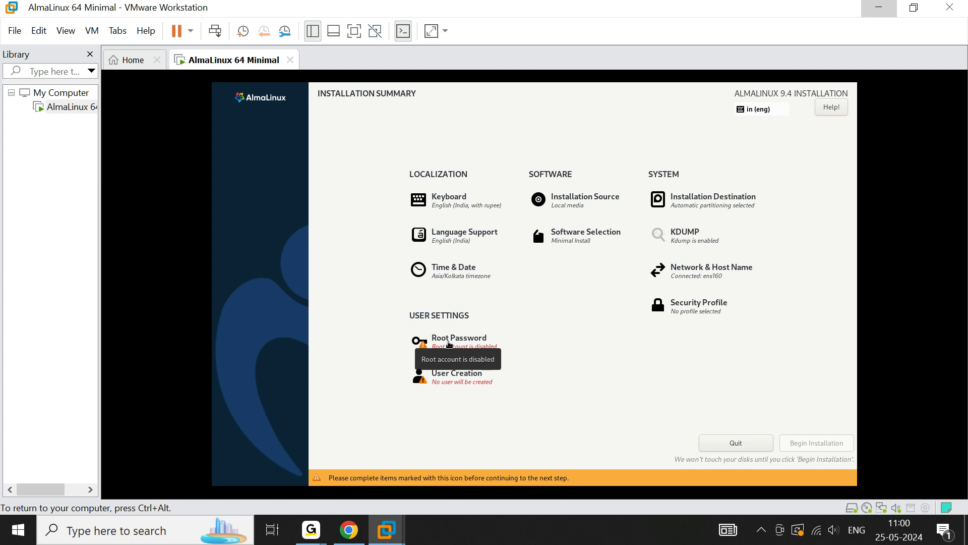
Set and confirm the root password, and allow root SSH login with password
{"action": "left_click", "coordinate": [450, 341]}
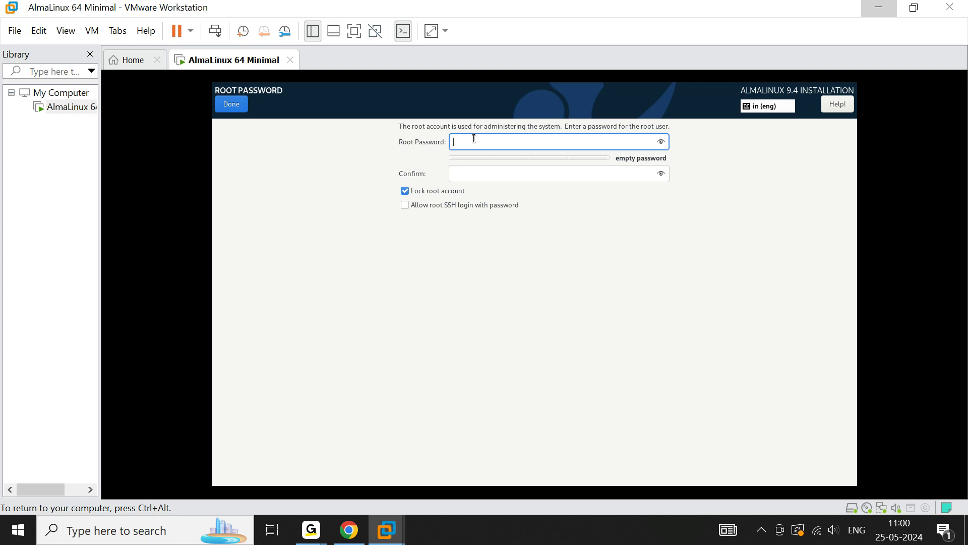
{"action": "type", "text": "a"}
{"action": "left_click", "coordinate": [457, 175]}
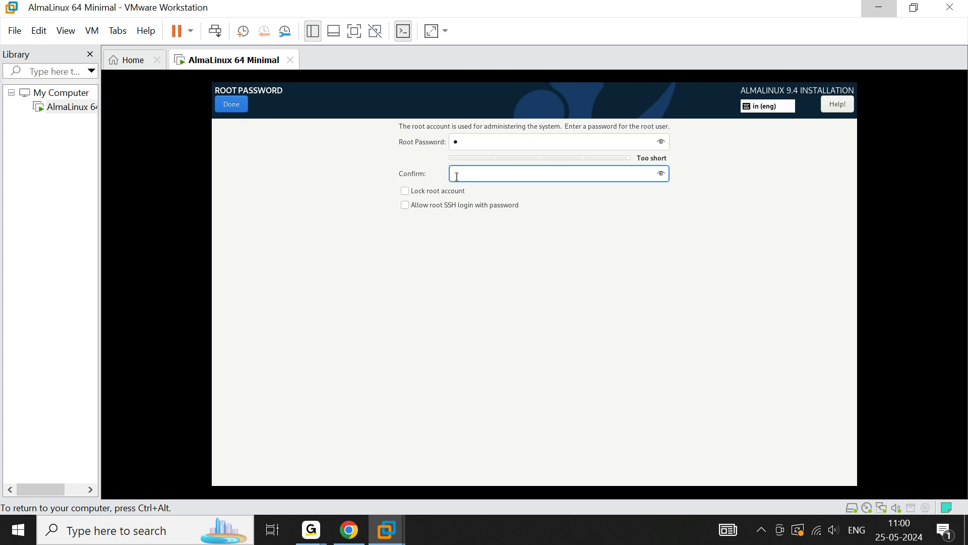
{"action": "type", "text": "a"}
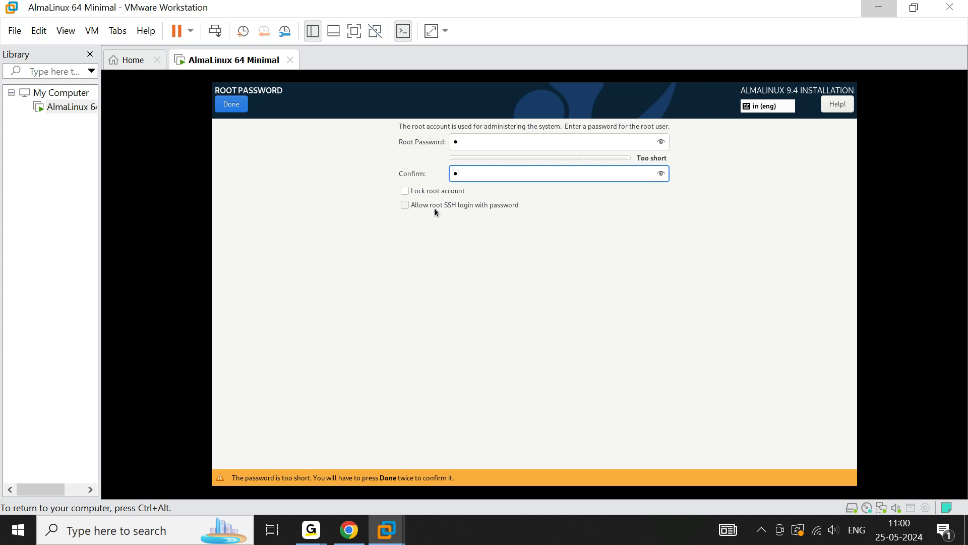
{"action": "left_click", "coordinate": [405, 206]}
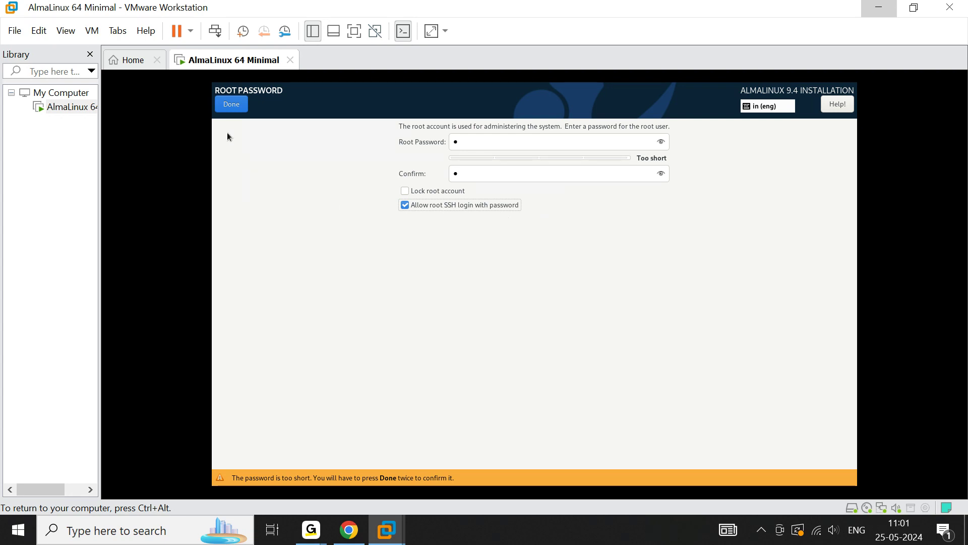
{"action": "left_click", "coordinate": [226, 105]}
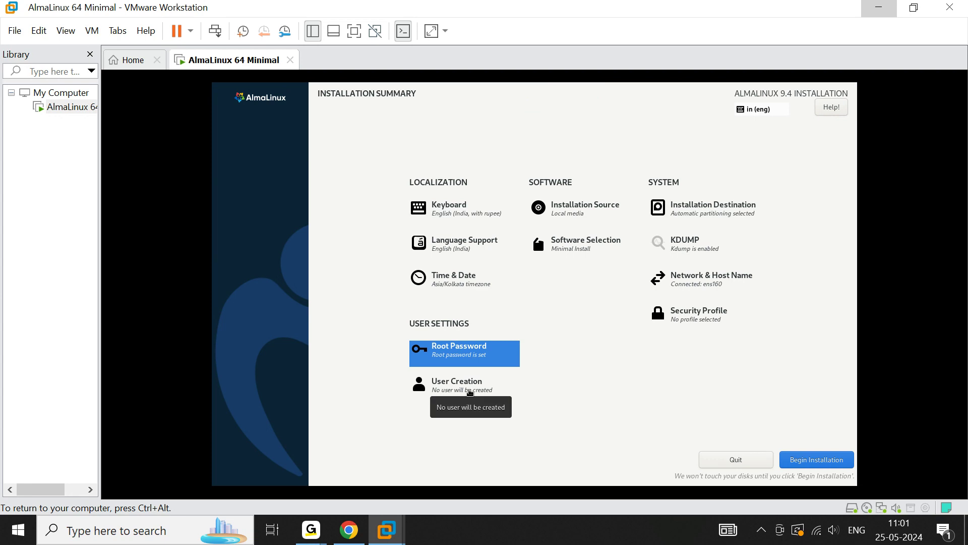
Open User Creation and enter the full name Cloud Gen with the user name cgen
{"action": "left_click", "coordinate": [470, 391]}
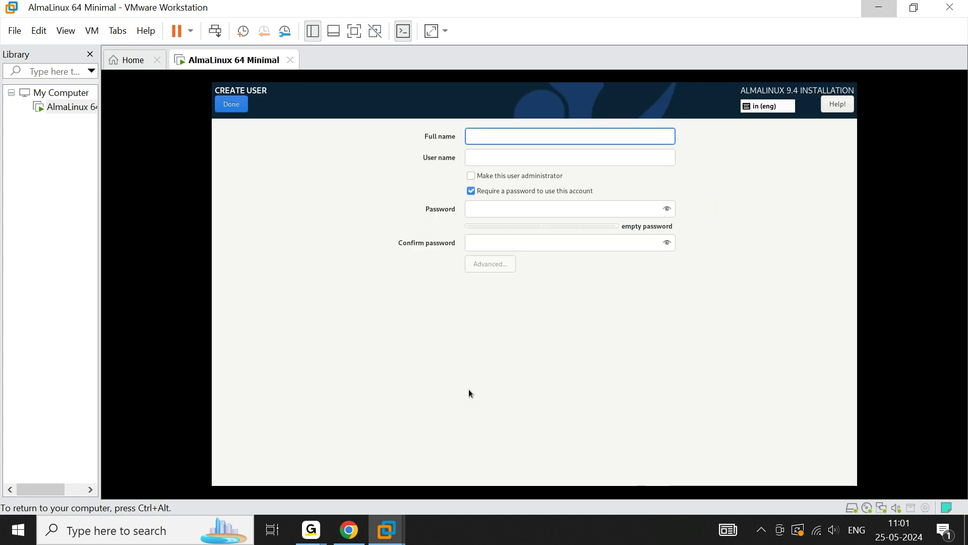
{"action": "type", "text": "Cl"}
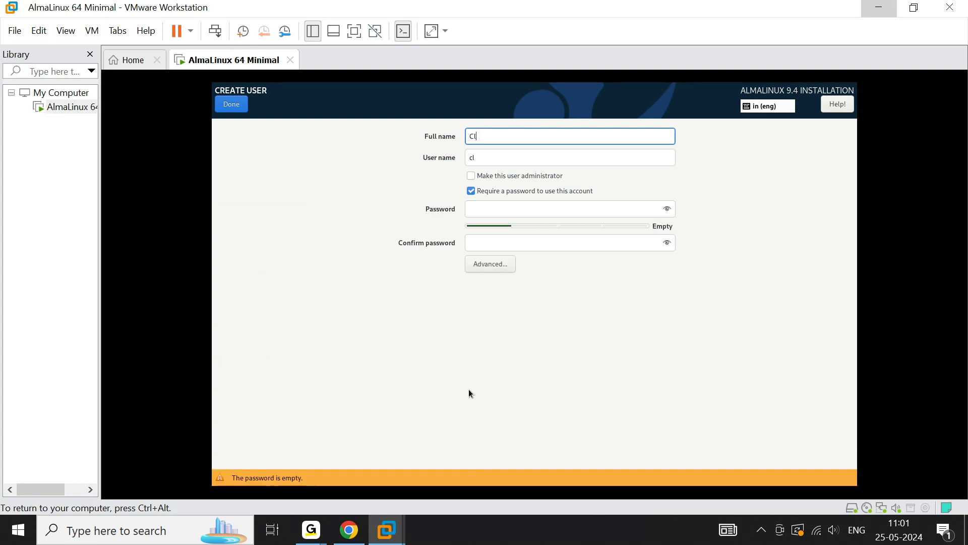
{"action": "type", "text": "oudGen"}
{"action": "key", "text": "Left"}
{"action": "key", "text": "Left"}
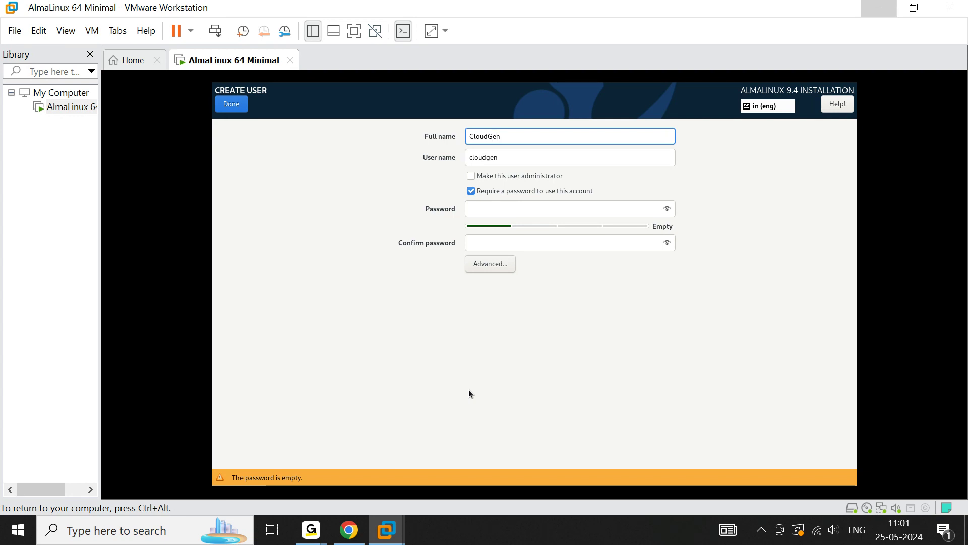
Set and confirm the new user's password and finish user creation
{"action": "left_click", "coordinate": [503, 209]}
{"action": "type", "text": "c"}
{"action": "left_click", "coordinate": [503, 238]}
{"action": "type", "text": "c"}
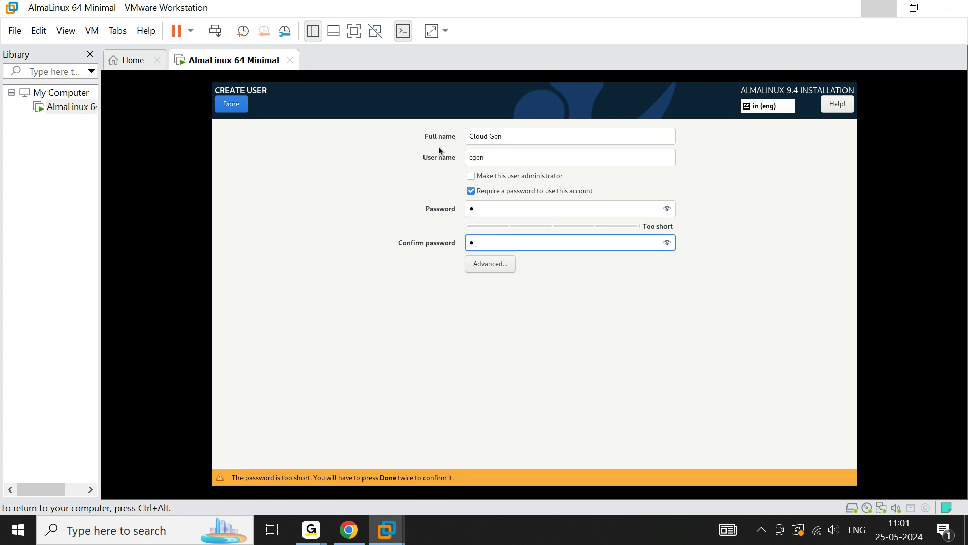
{"action": "left_click", "coordinate": [231, 106]}
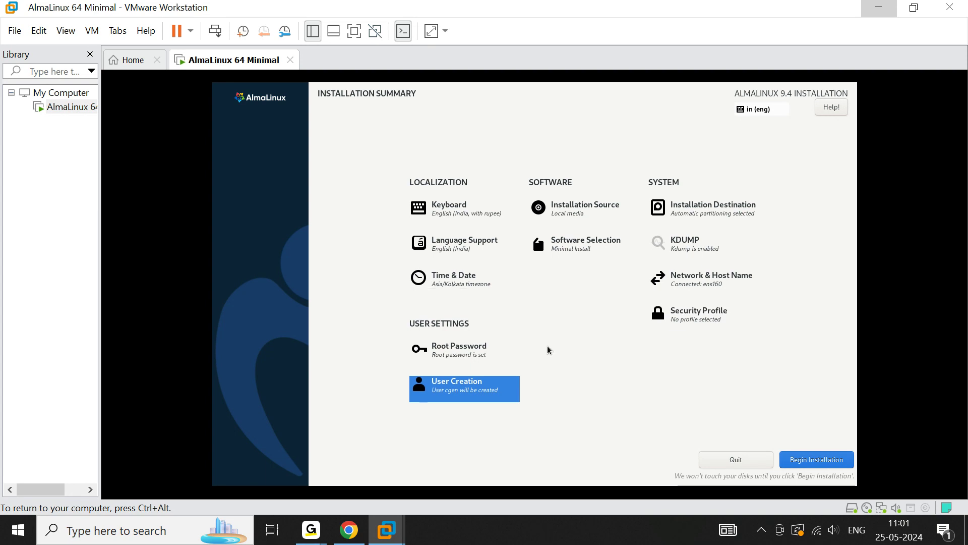
Open Time & Date, turn off Network Time and switch the clock to AM/PM format
{"action": "left_click", "coordinate": [450, 288]}
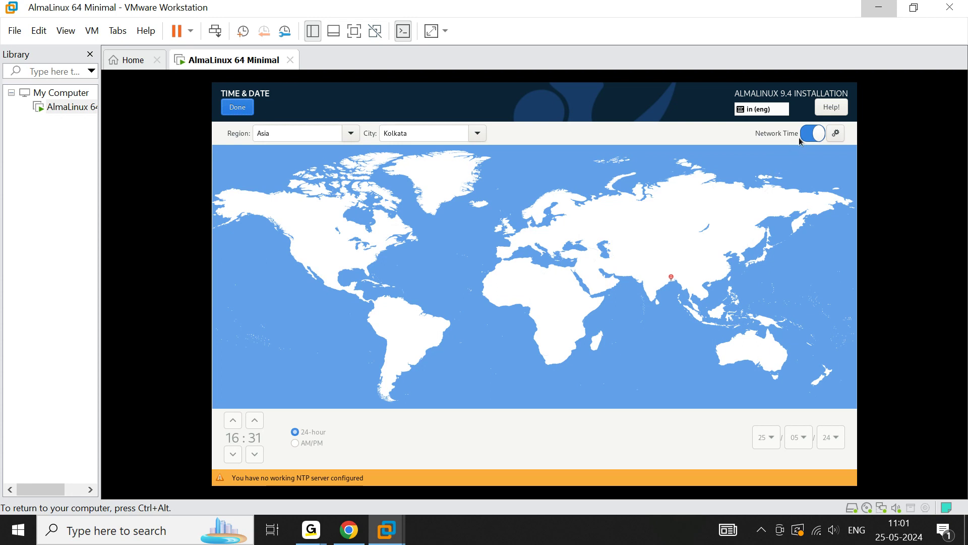
{"action": "left_click", "coordinate": [818, 135]}
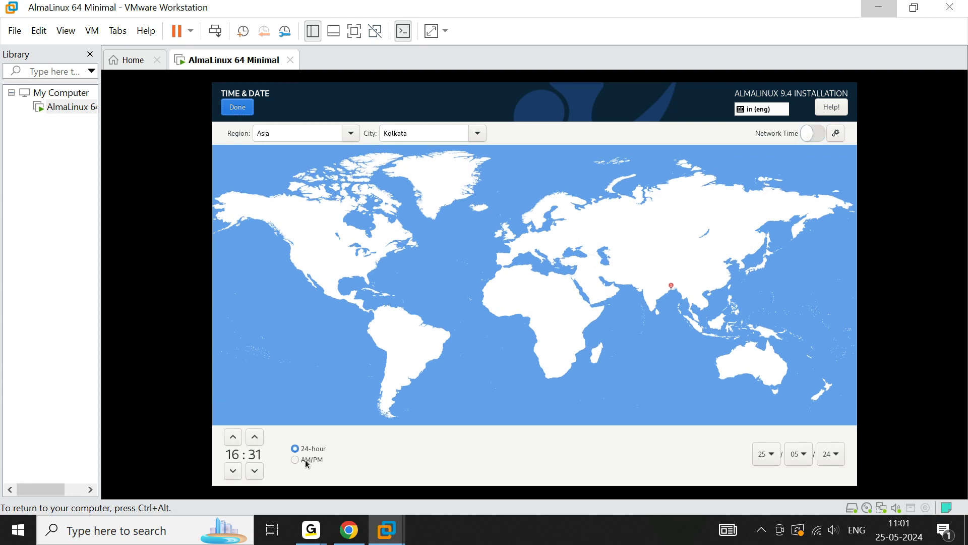
{"action": "left_click", "coordinate": [297, 459]}
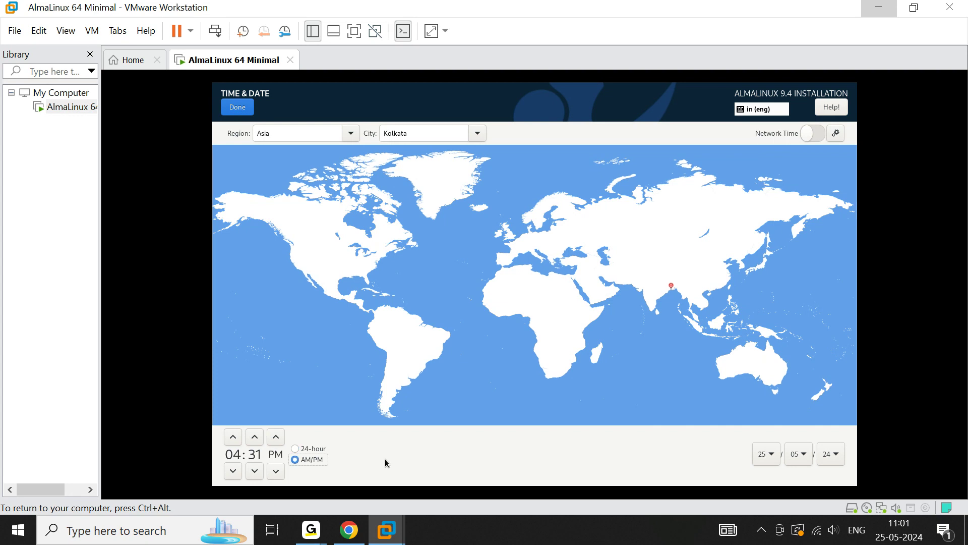
Set the clock time to 11:02 PM
{"action": "left_click", "coordinate": [232, 437]}
{"action": "left_click", "coordinate": [232, 437]}
{"action": "left_click", "coordinate": [232, 437]}
{"action": "left_click", "coordinate": [232, 437]}
{"action": "left_click", "coordinate": [232, 437]}
{"action": "left_click", "coordinate": [232, 437]}
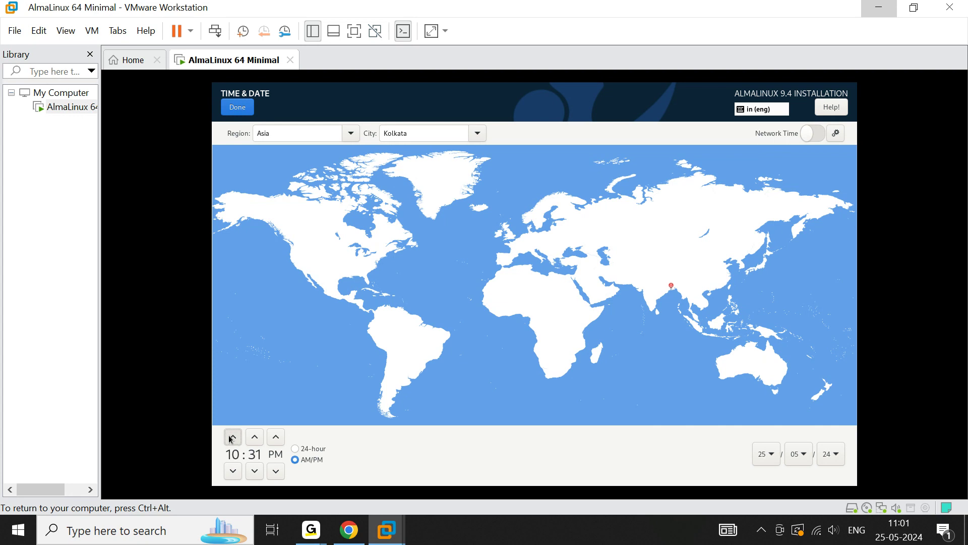
{"action": "left_click", "coordinate": [232, 437]}
{"action": "left_click", "coordinate": [254, 472]}
{"action": "left_click", "coordinate": [255, 472]}
{"action": "left_click", "coordinate": [255, 472]}
{"action": "left_click", "coordinate": [254, 472]}
{"action": "left_click", "coordinate": [255, 472]}
{"action": "triple_click", "coordinate": [254, 472]}
{"action": "double_click", "coordinate": [255, 472]}
{"action": "triple_click", "coordinate": [255, 471]}
{"action": "double_click", "coordinate": [254, 472]}
{"action": "triple_click", "coordinate": [254, 472]}
{"action": "triple_click", "coordinate": [254, 472]}
{"action": "left_click", "coordinate": [254, 471]}
{"action": "double_click", "coordinate": [254, 472]}
{"action": "double_click", "coordinate": [254, 472]}
{"action": "left_click", "coordinate": [254, 472]}
{"action": "left_click", "coordinate": [254, 471]}
{"action": "left_click", "coordinate": [254, 472]}
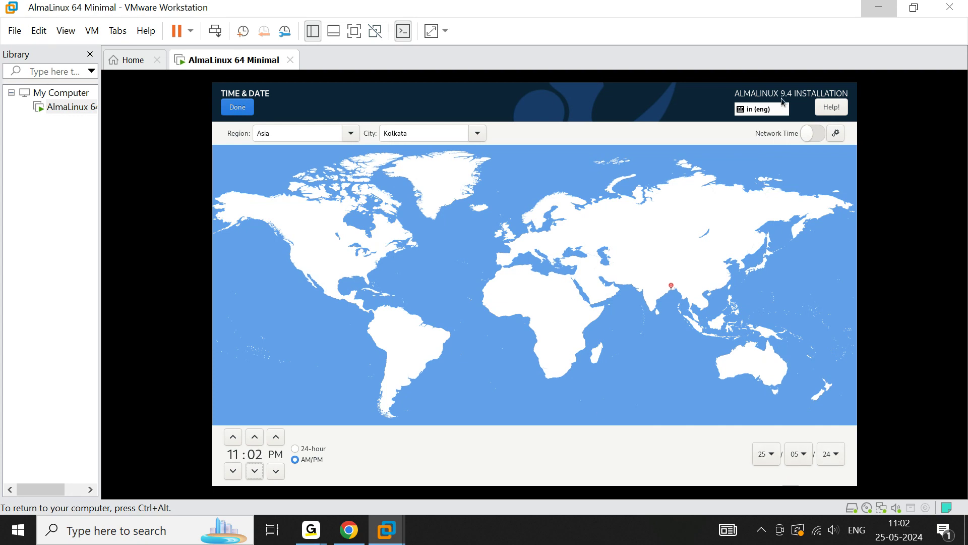
Turn Network Time back on and return to the installation summary
{"action": "left_click", "coordinate": [817, 135]}
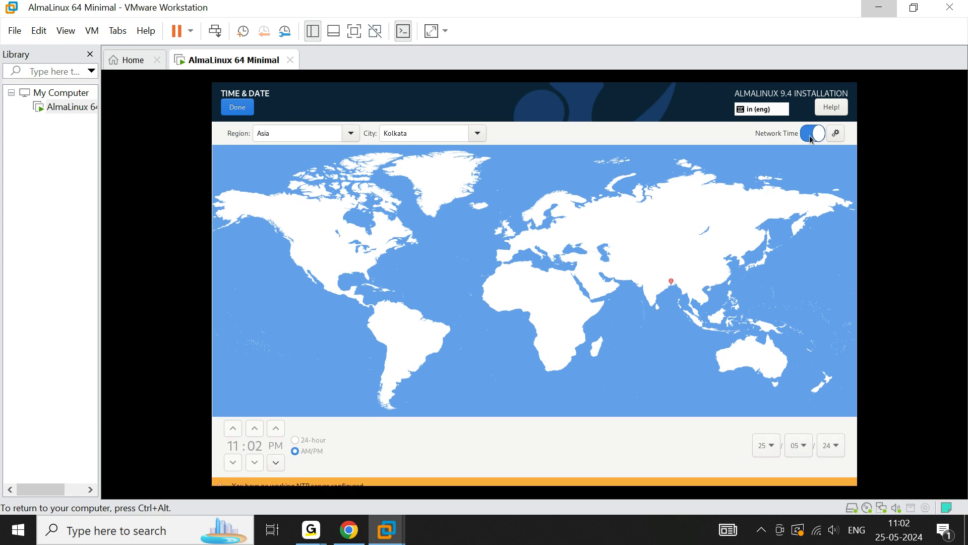
{"action": "left_click", "coordinate": [247, 109]}
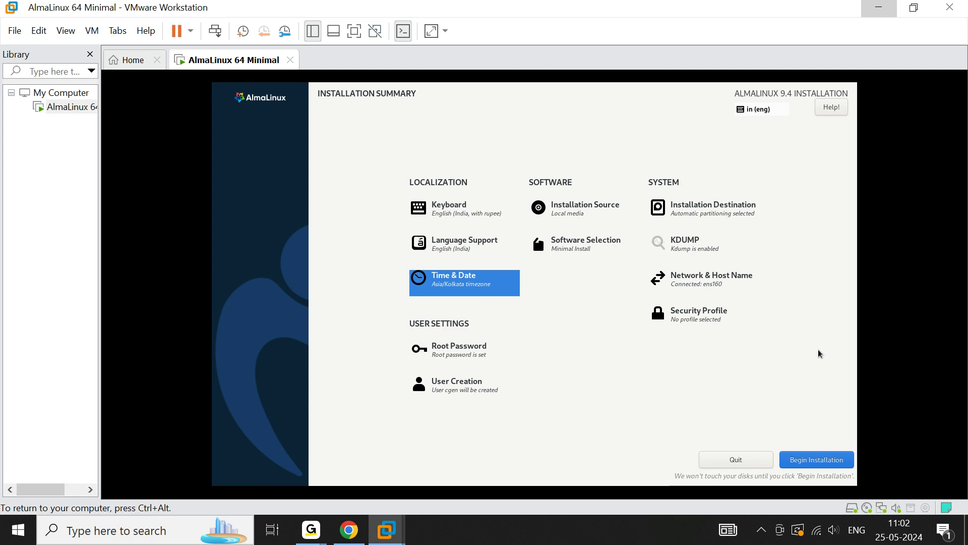
Begin the installation and reboot the system once it finishes
{"action": "left_click", "coordinate": [809, 465]}
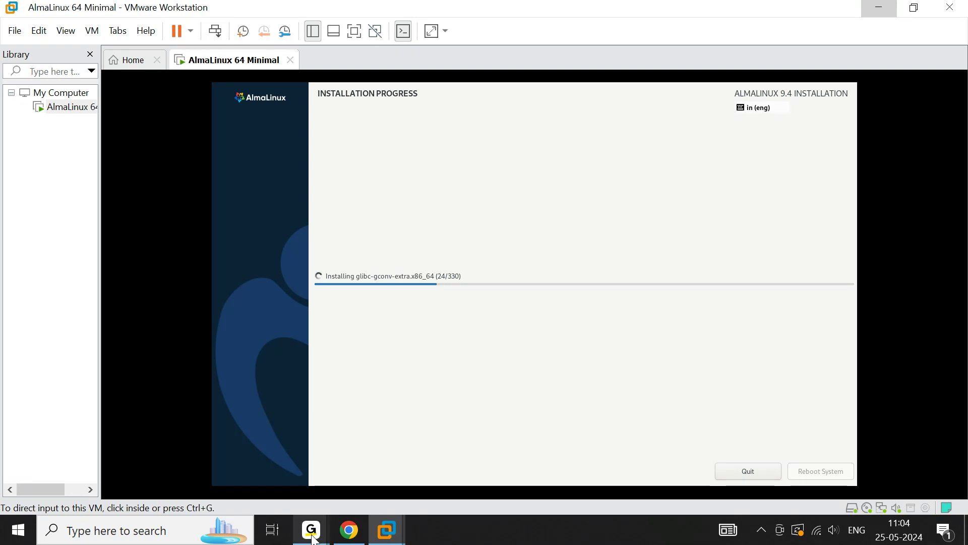
{"action": "mouse_move", "coordinate": [311, 530]}
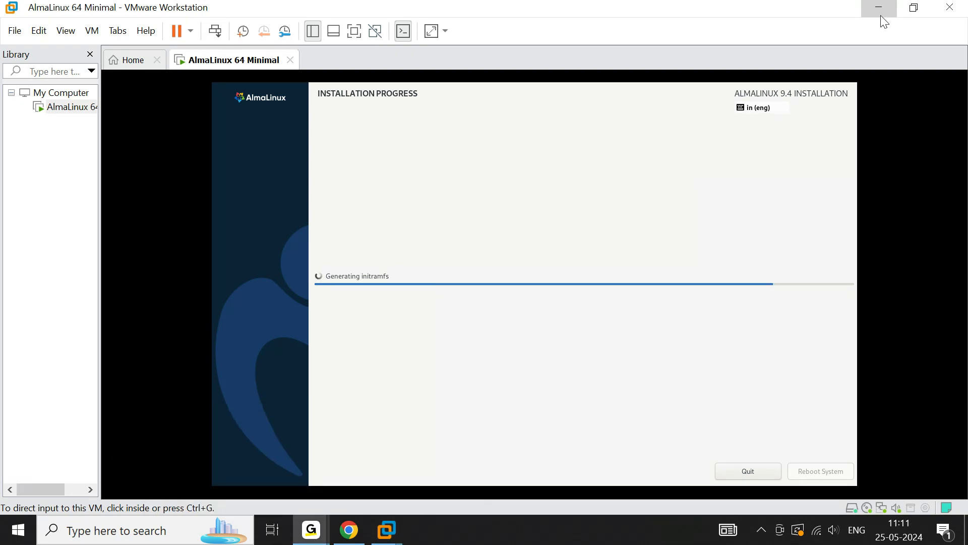
{"action": "left_click", "coordinate": [729, 140]}
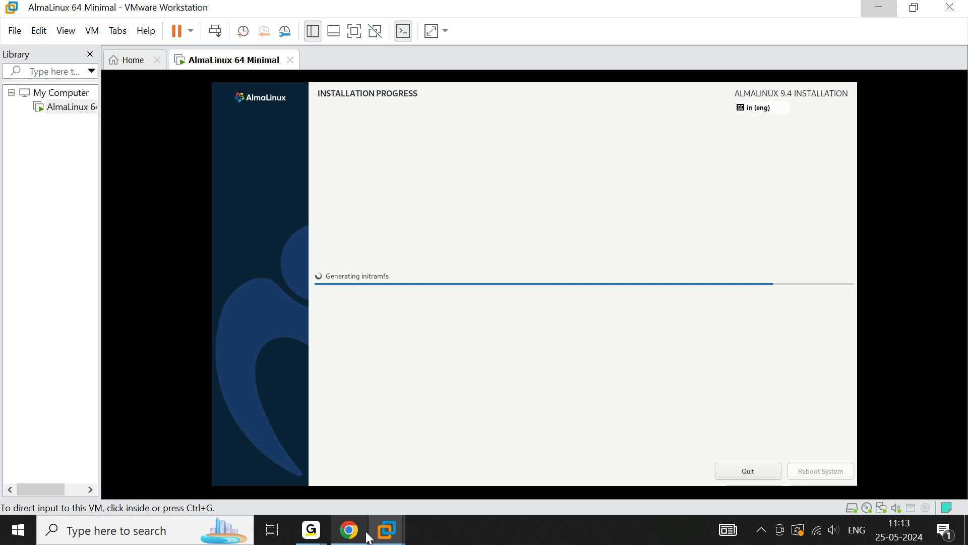
{"action": "mouse_move", "coordinate": [347, 538]}
{"action": "mouse_move", "coordinate": [311, 529]}
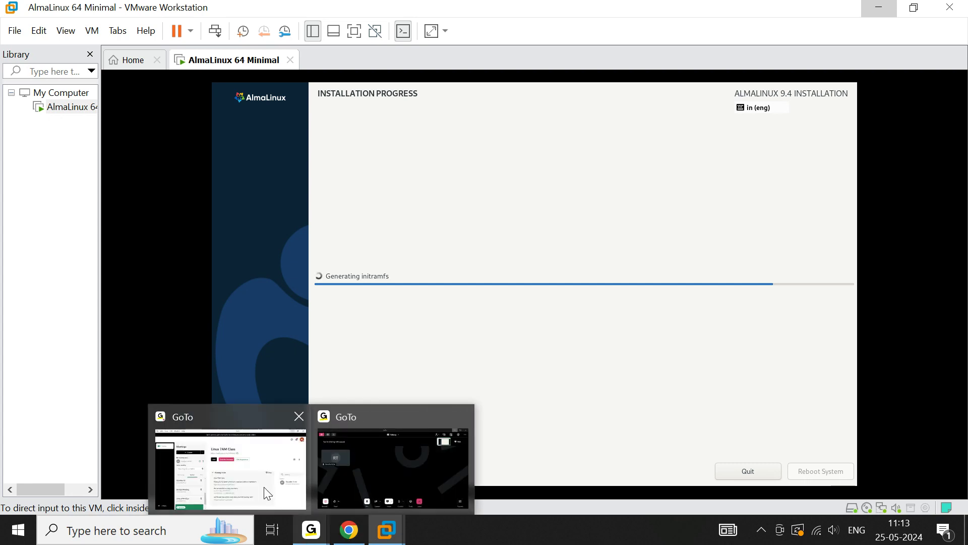
{"action": "mouse_move", "coordinate": [356, 470]}
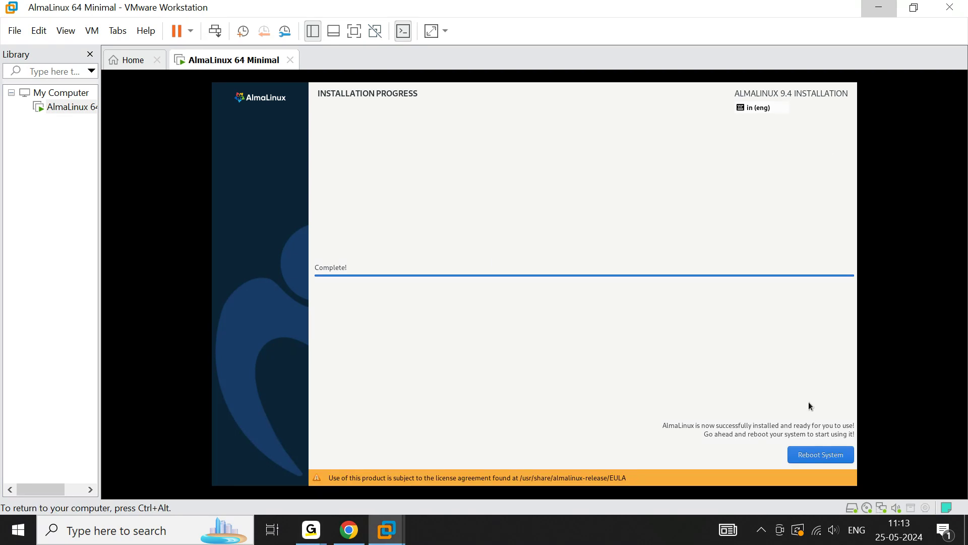
{"action": "left_click", "coordinate": [811, 461]}
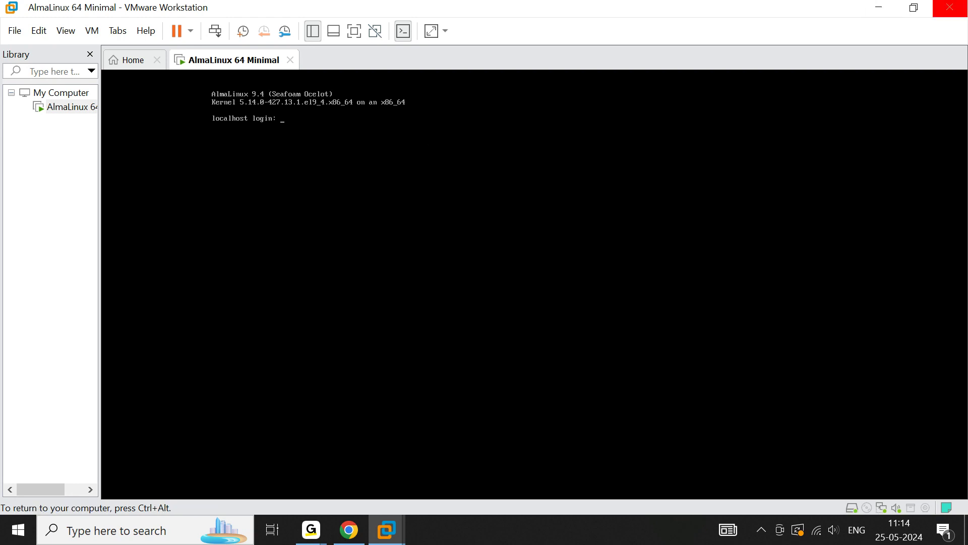
{"action": "key", "text": "ctrl+alt"}
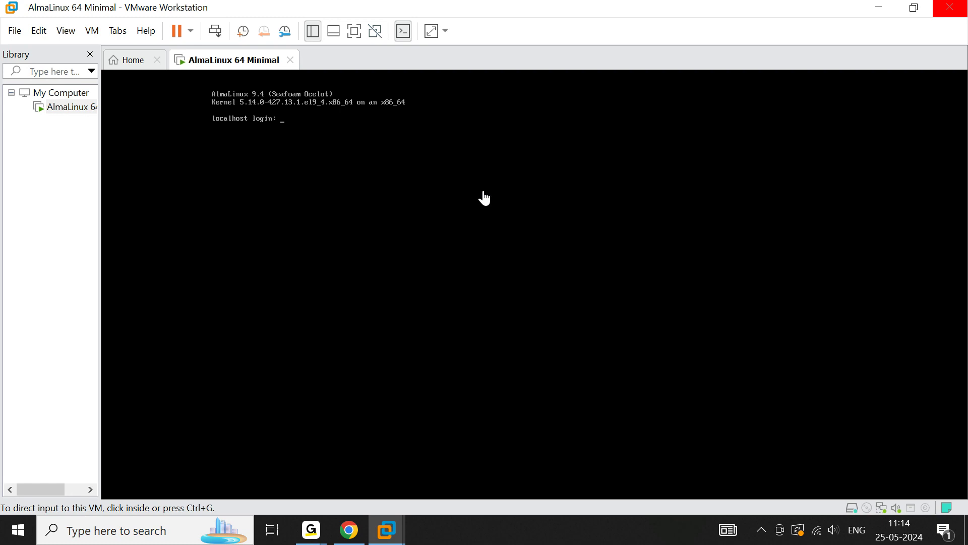
{"action": "left_click", "coordinate": [483, 196]}
{"action": "key", "text": "Return"}
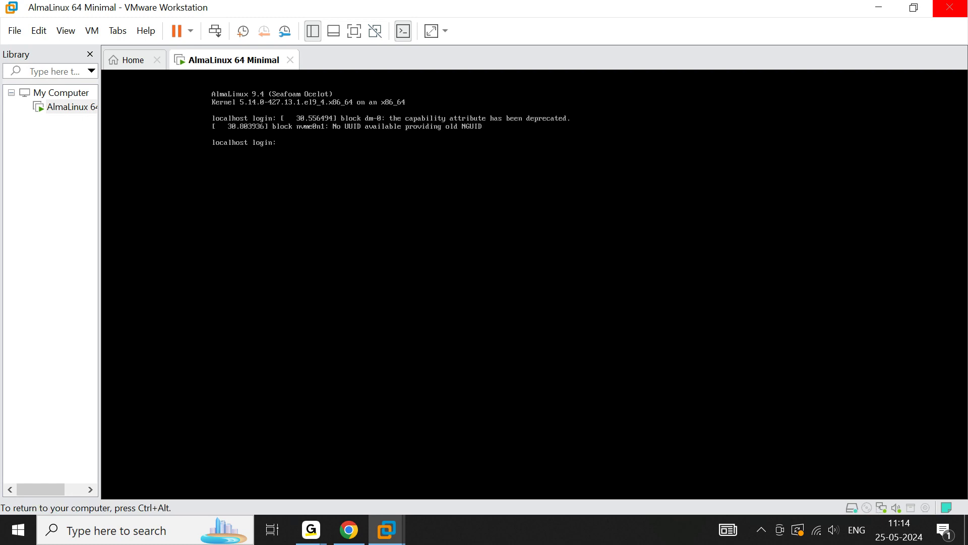
{"action": "type", "text": "root"}
{"action": "key", "text": "Return"}
{"action": "key", "text": "ctrl+d"}
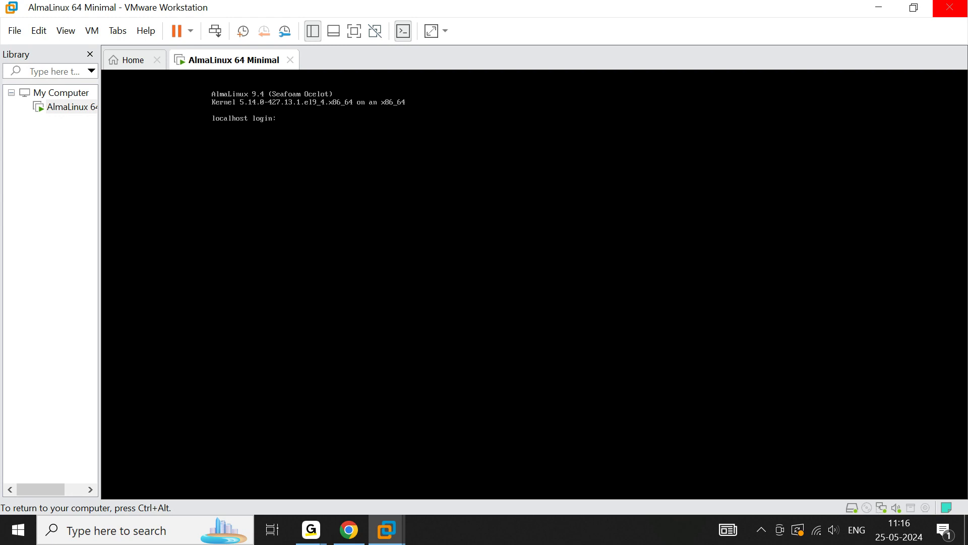
Log in to the console as root with the root password
{"action": "key", "text": "Return"}
{"action": "type", "text": "root"}
{"action": "key", "text": "Return"}
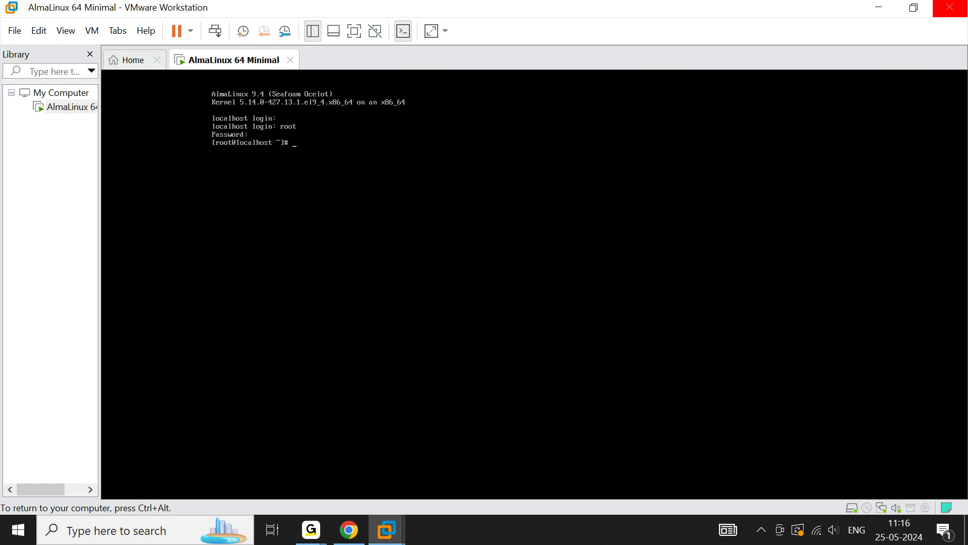
Clear the root console screen
{"action": "key", "text": "ctrl+l"}
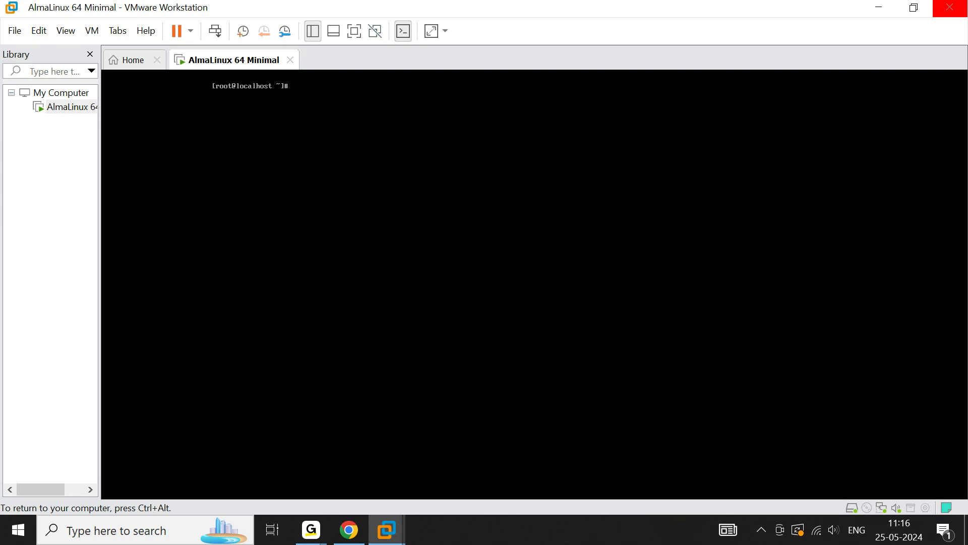
{"action": "key", "text": "ctrl+alt"}
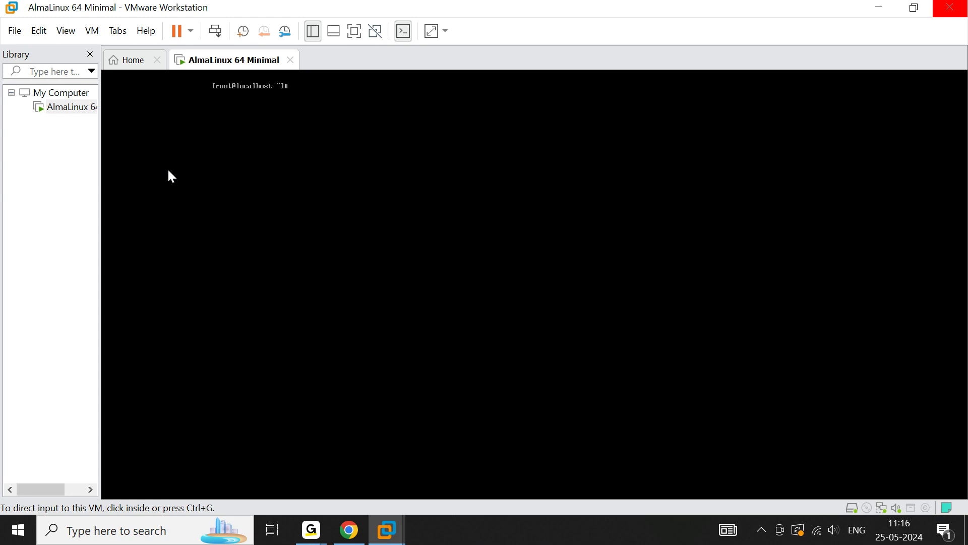
{"action": "left_click", "coordinate": [172, 177]}
{"action": "key", "text": "ctrl+alt"}
{"action": "left_click", "coordinate": [192, 75]}
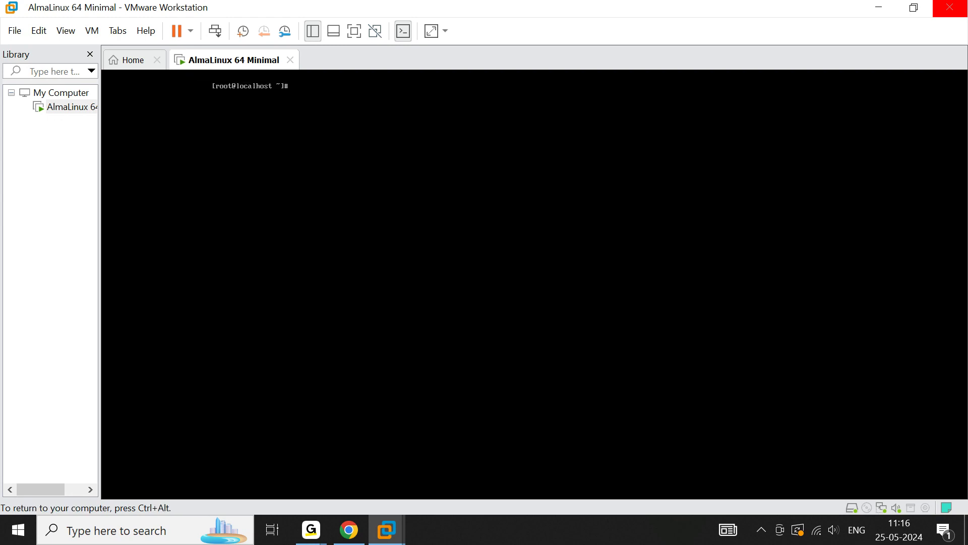
{"action": "key", "text": "ctrl+alt"}
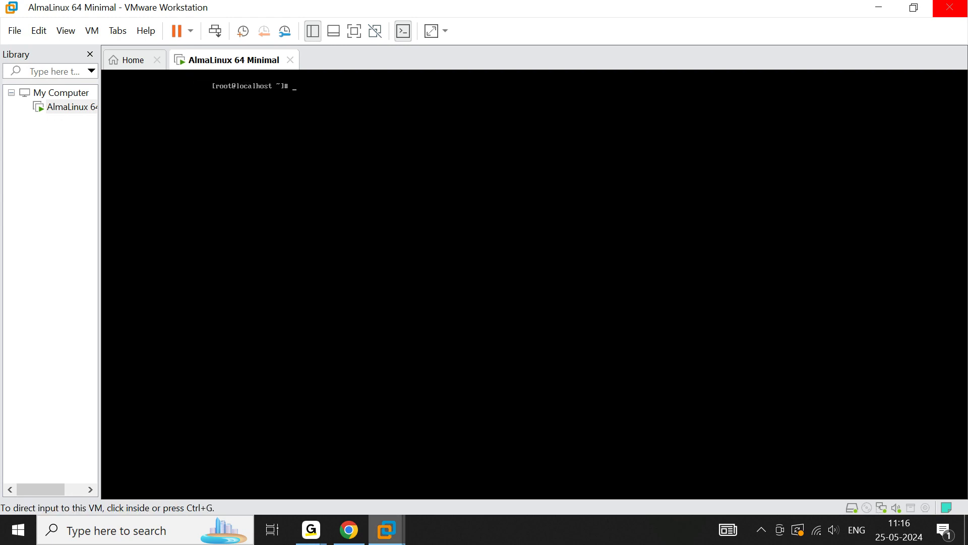